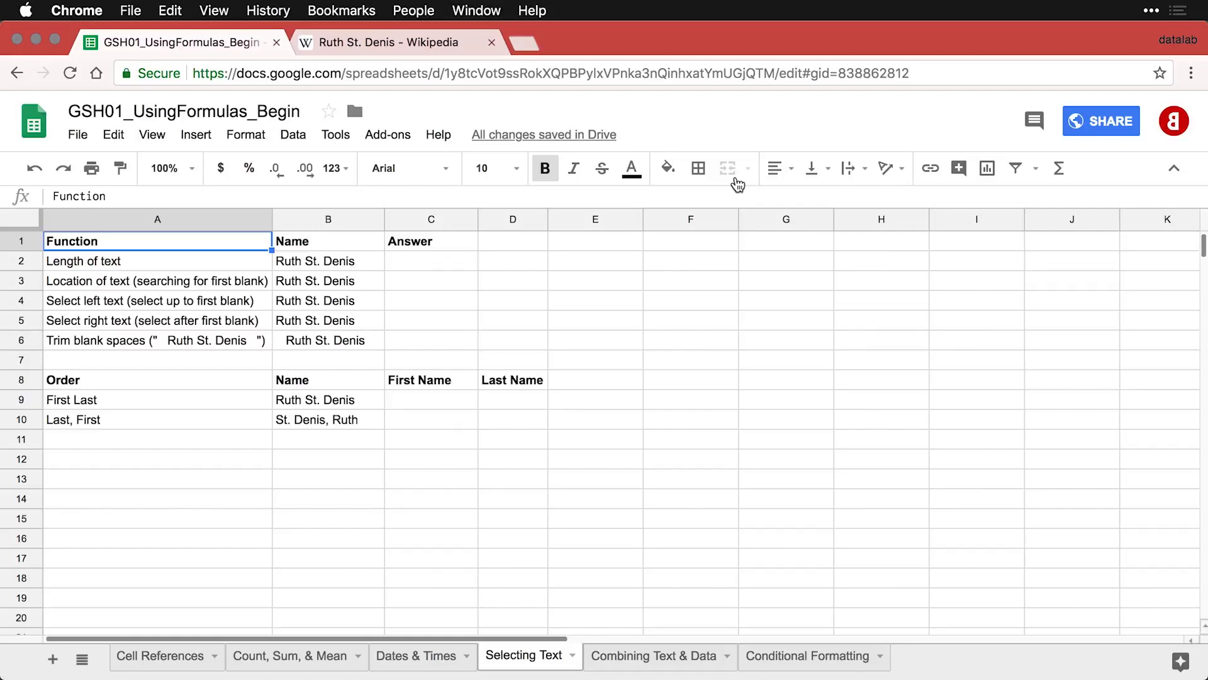
Step: View the Ruth St. Denis Wikipedia page for the name in B2, and return to the spreadsheet
key(Down)
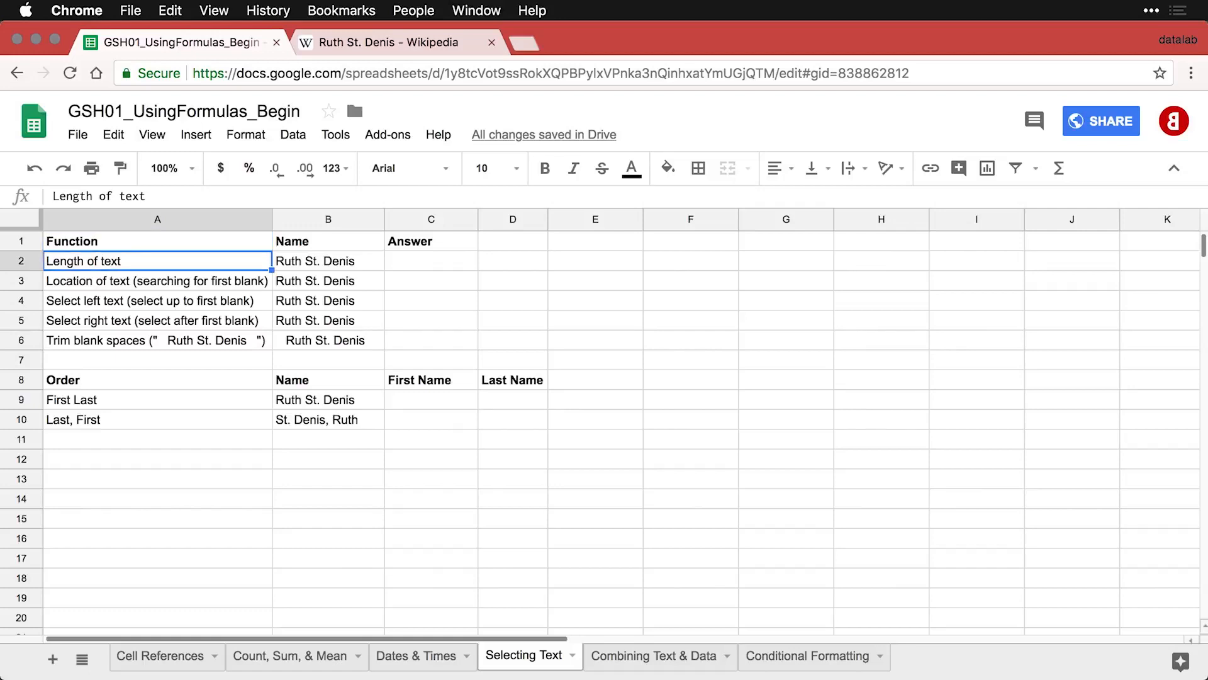
key(Right)
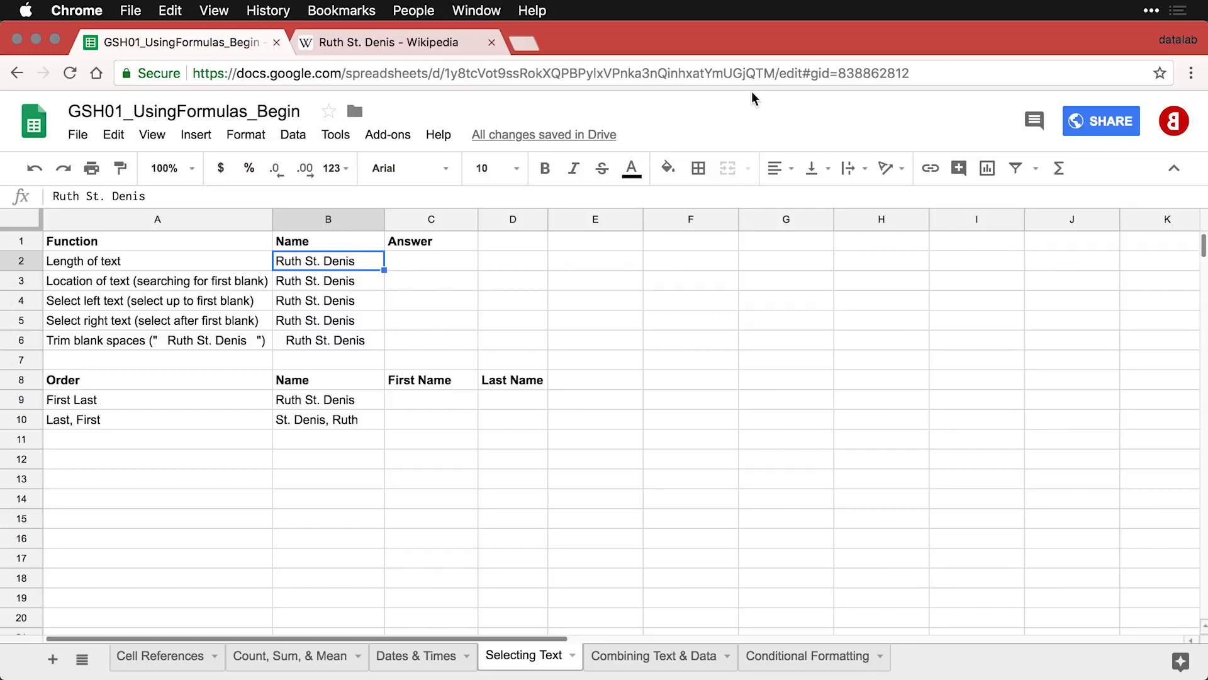
click(414, 43)
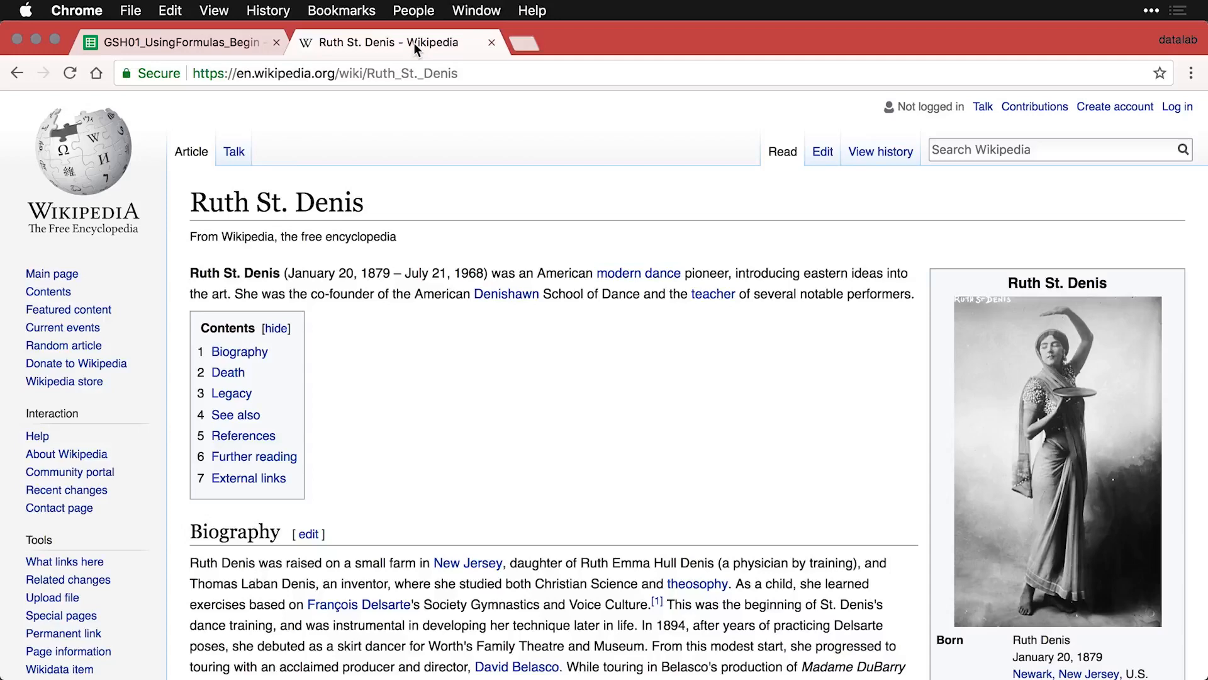
click(222, 43)
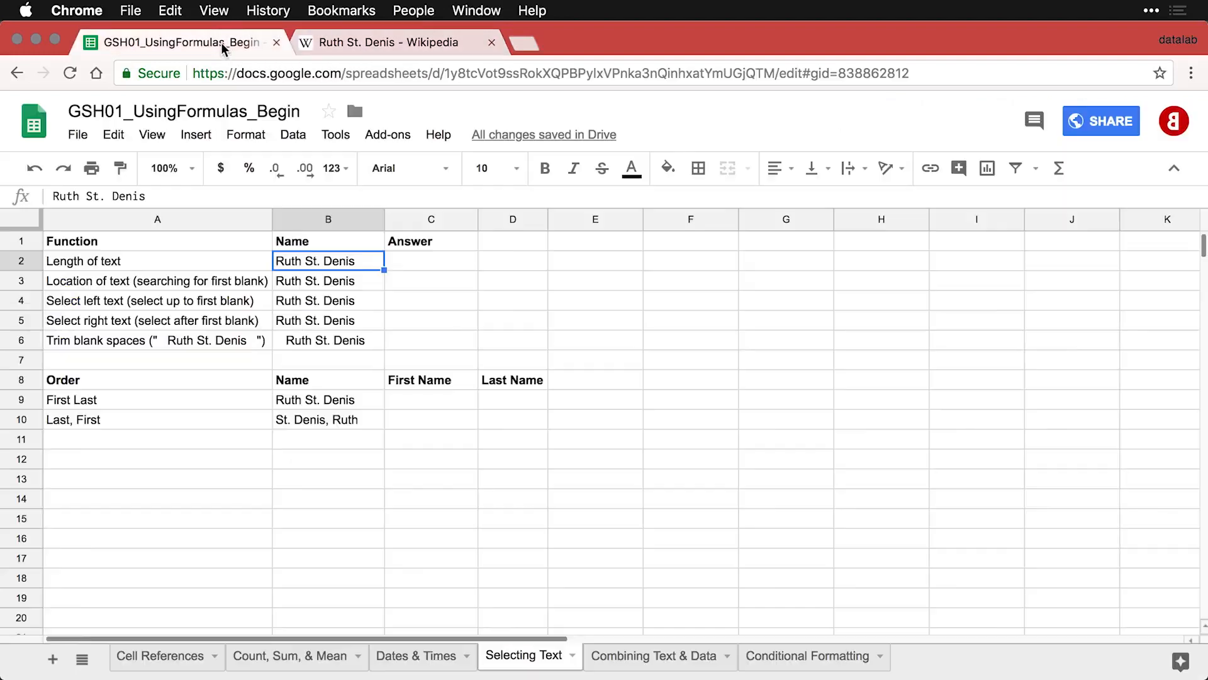
Step: Calculate the length of the name in C2 with =LEN(B2), and review the formula in the cell
click(416, 262)
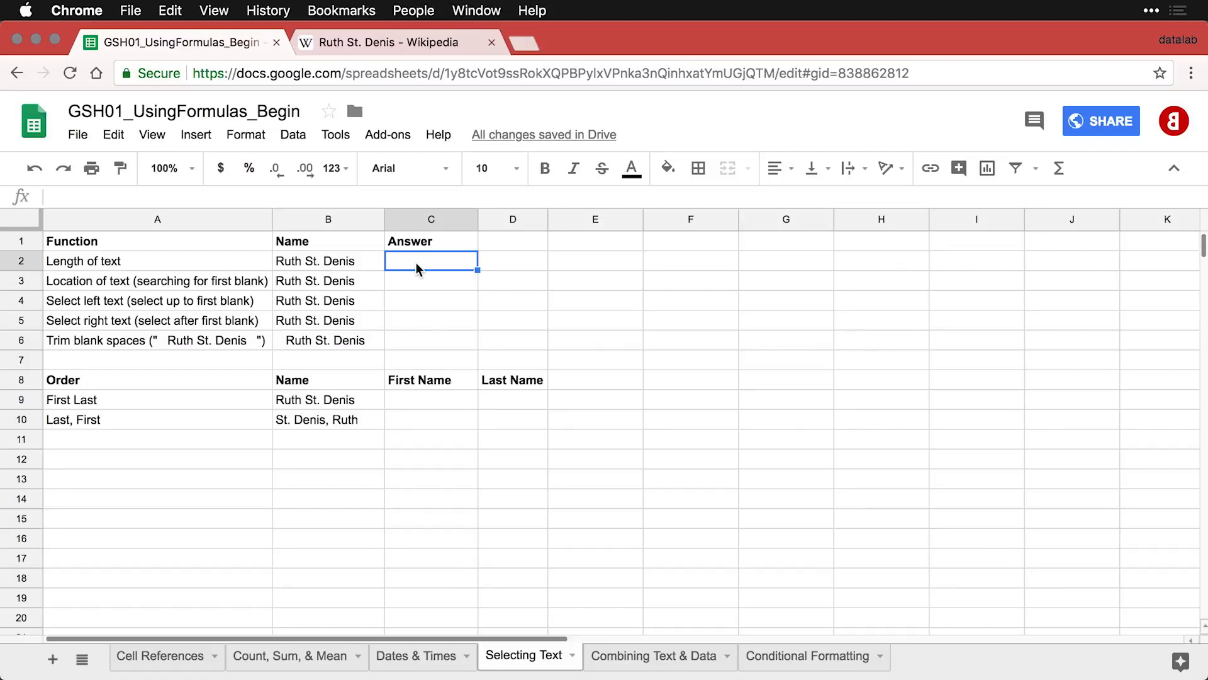
text(=LEN(B2))
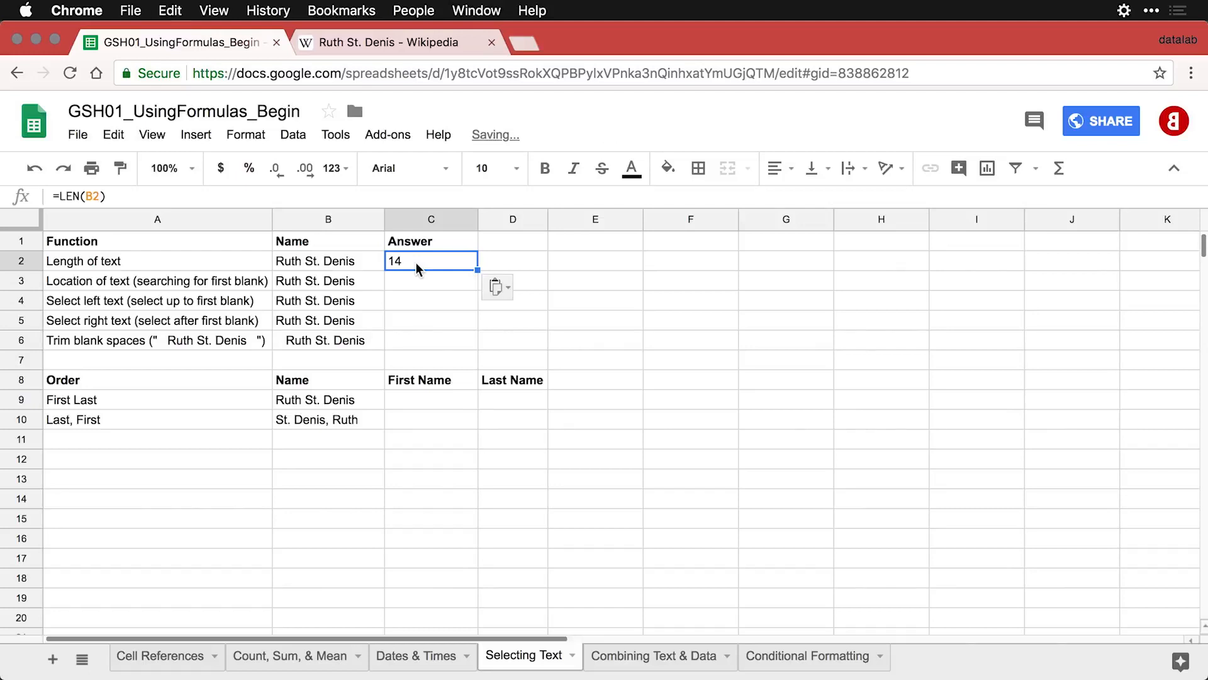
double_click(417, 262)
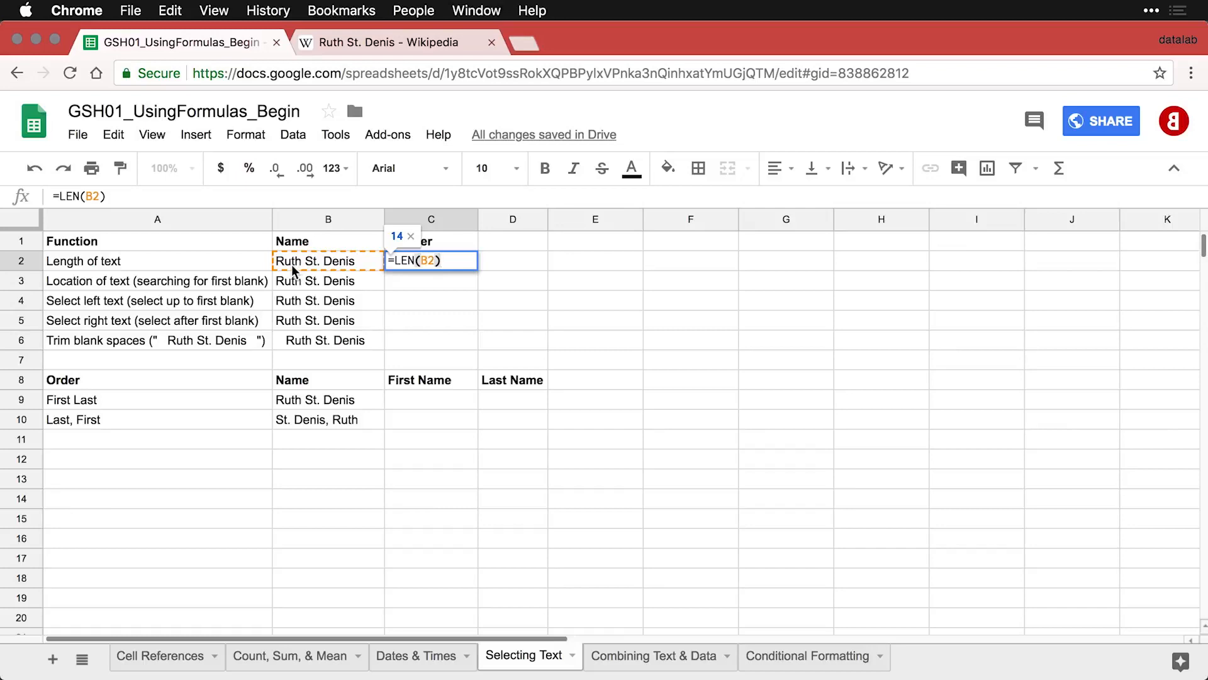
key(Return)
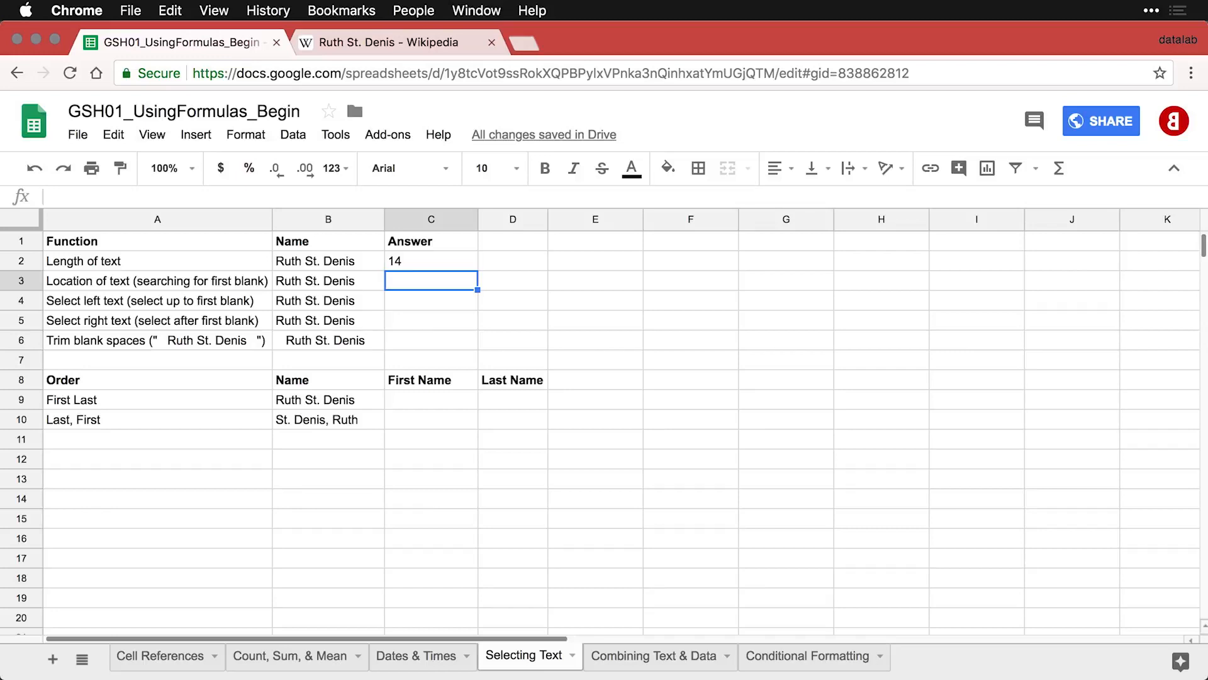
Step: Locate the first blank in the name with =FIND(" ", B3) in C3, and review the formula
text(=FIND(" ", B3))
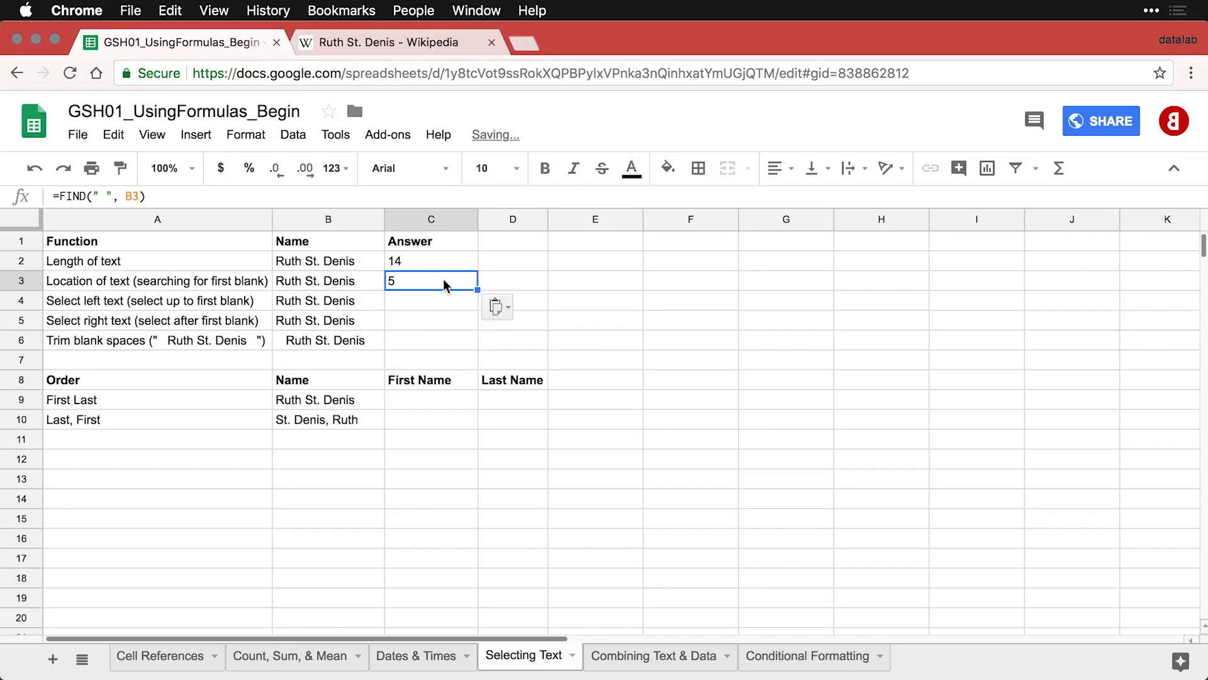
double_click(448, 282)
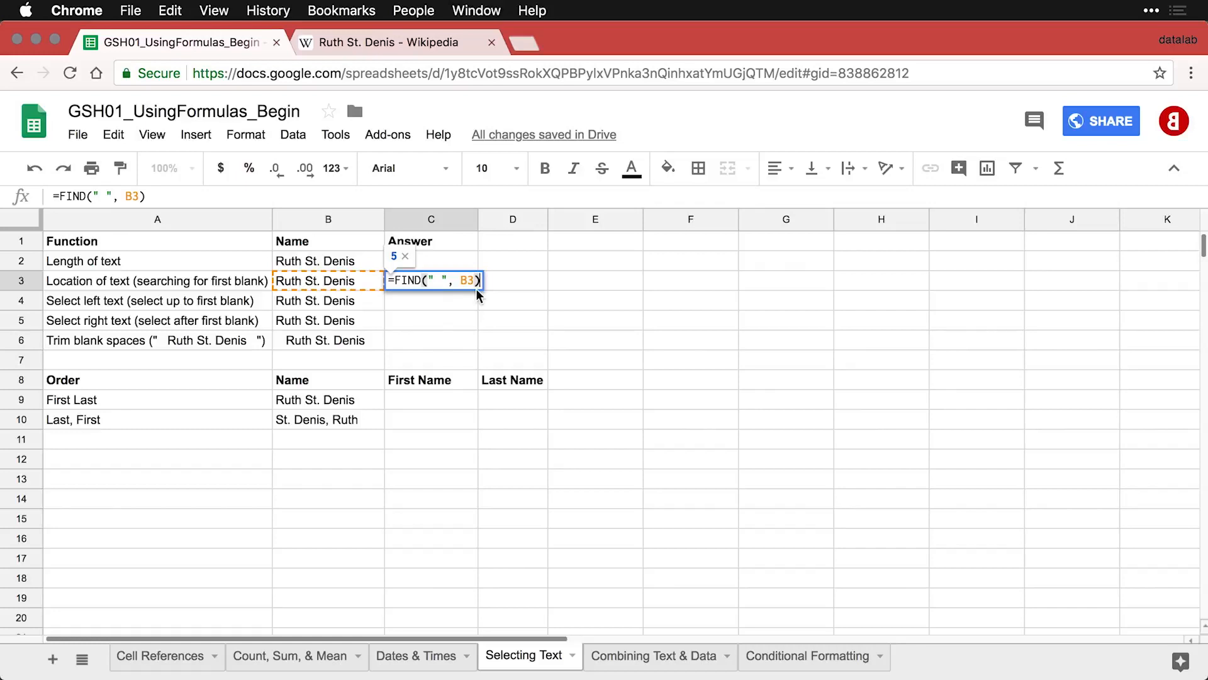
key(Return)
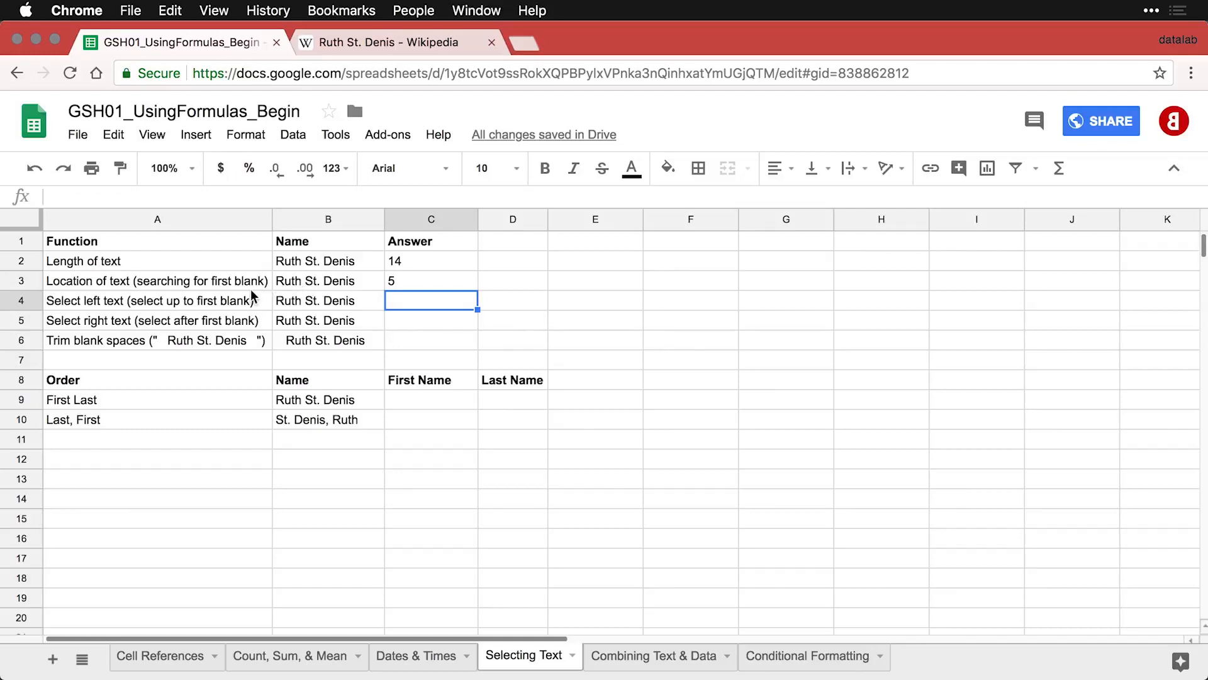
Step: Extract the text up to the first blank with =LEFT(B4,5) in C4, and review the formula
text(=LEFT(B4,5))
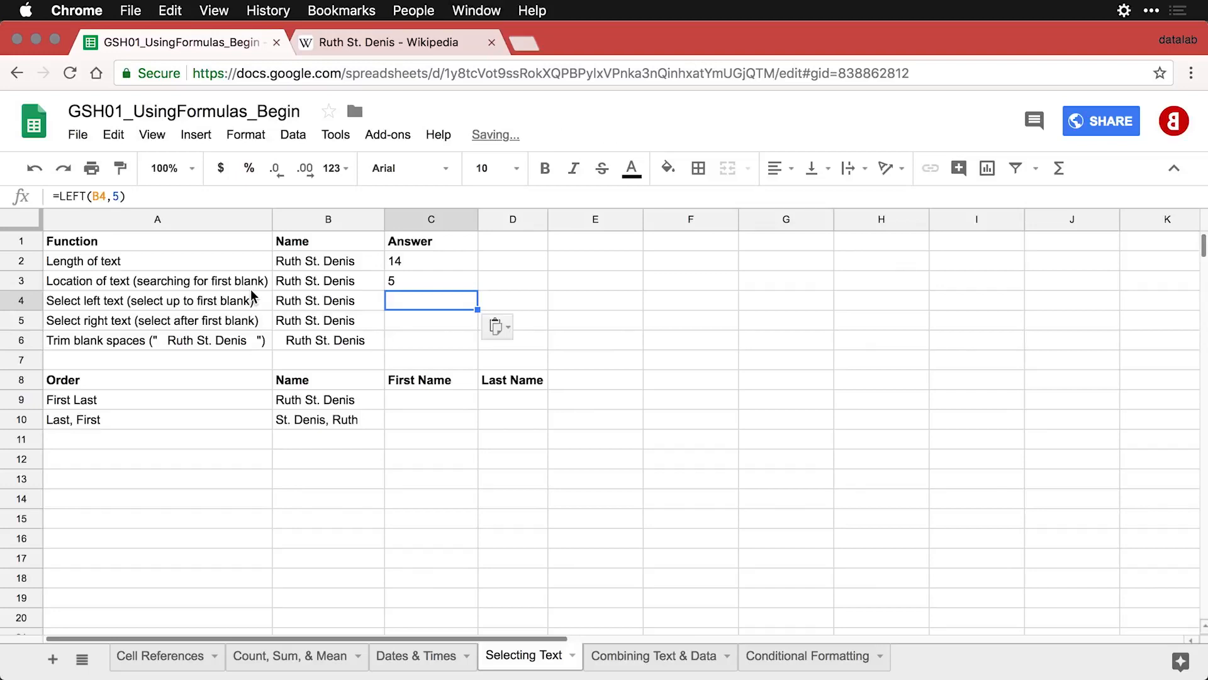
double_click(456, 303)
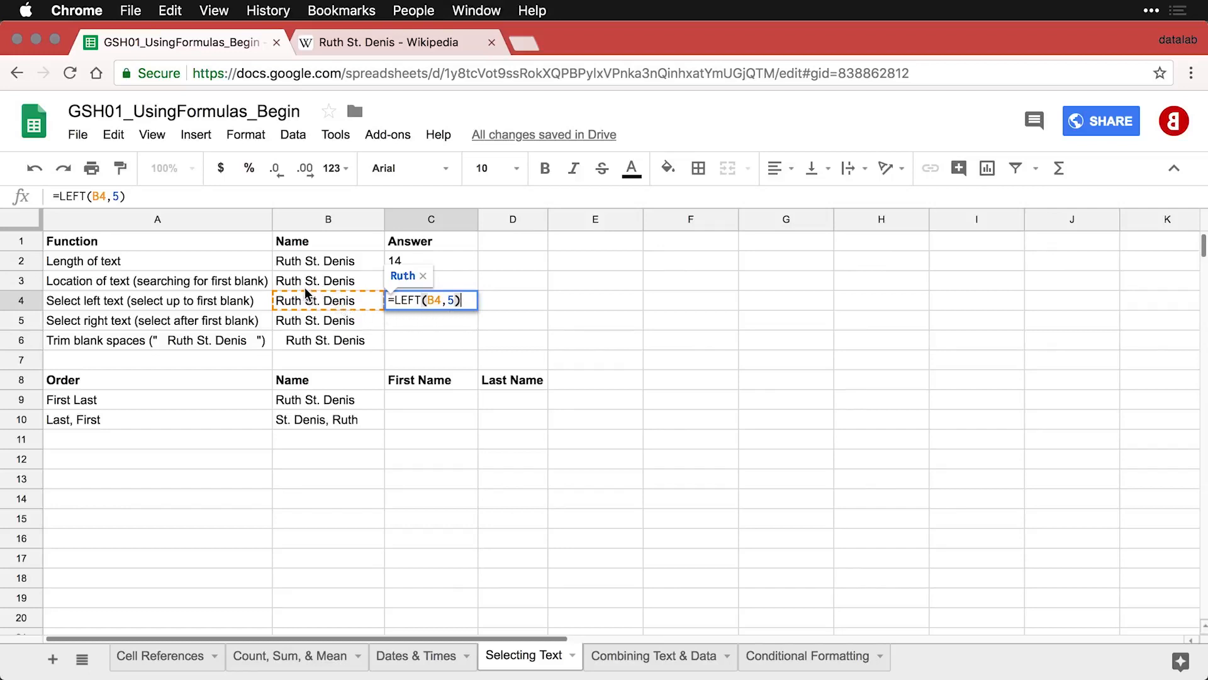
key(Return)
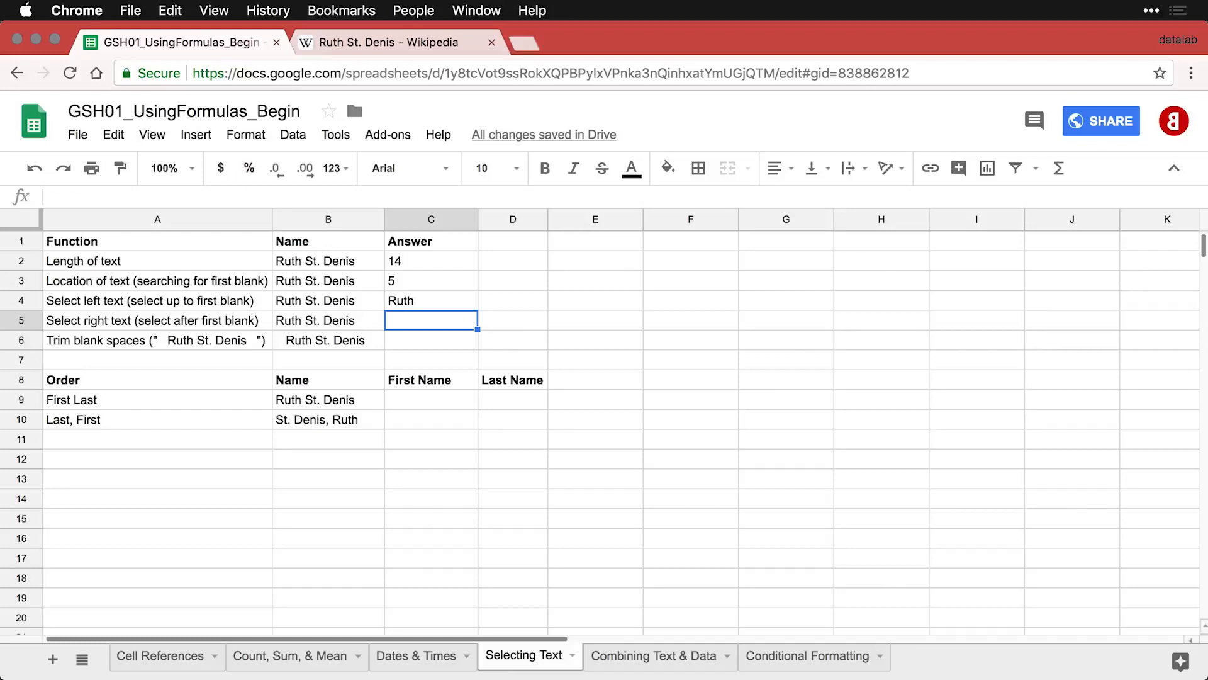
Step: Check the length and blank-position formulas in C2 and C3, and extract the text after the blank with =RIGHT(B5,9) in C5
click(406, 260)
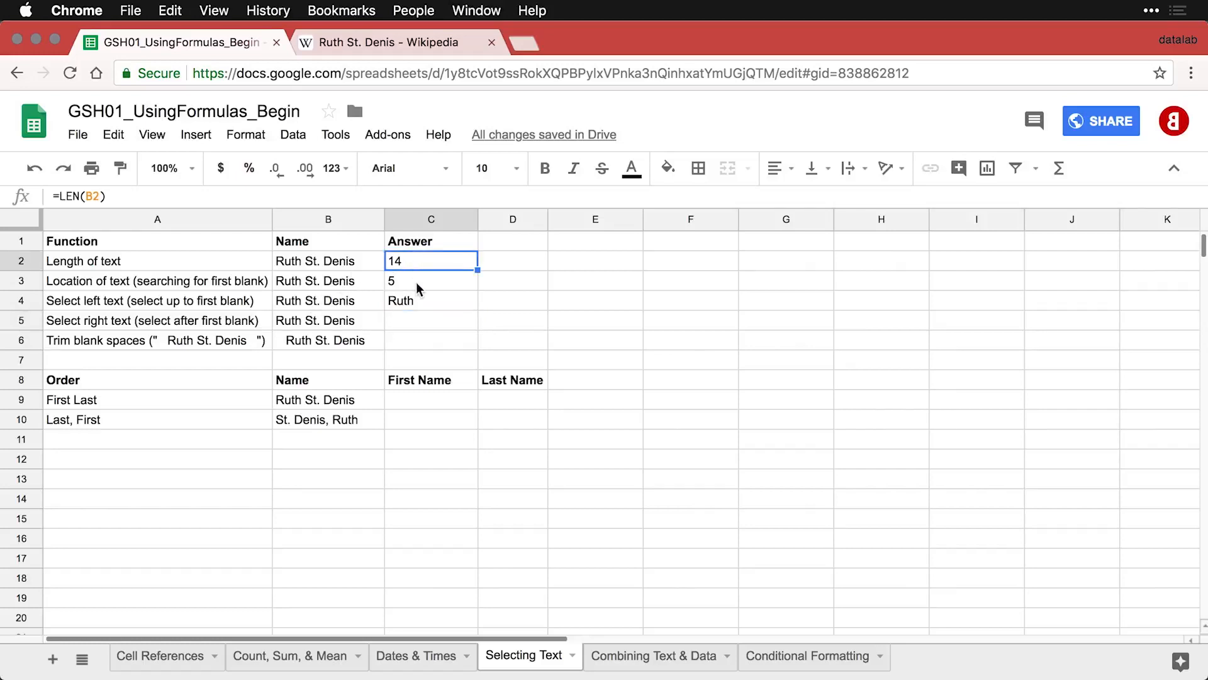
click(408, 280)
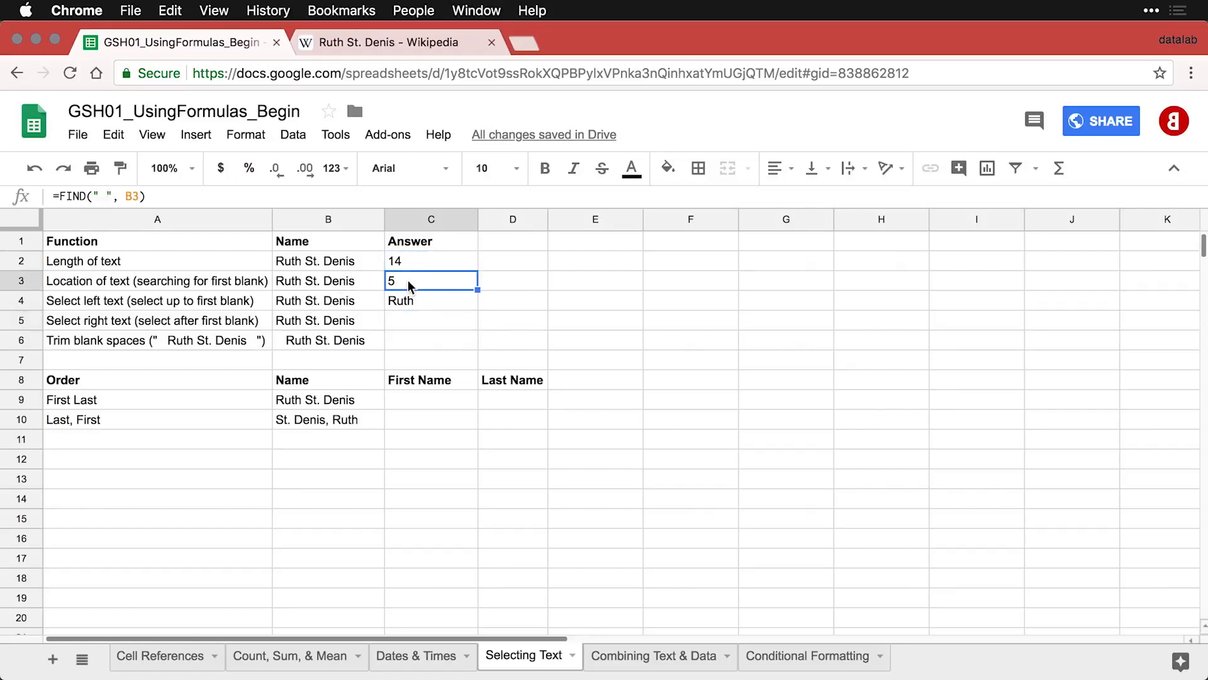
click(420, 328)
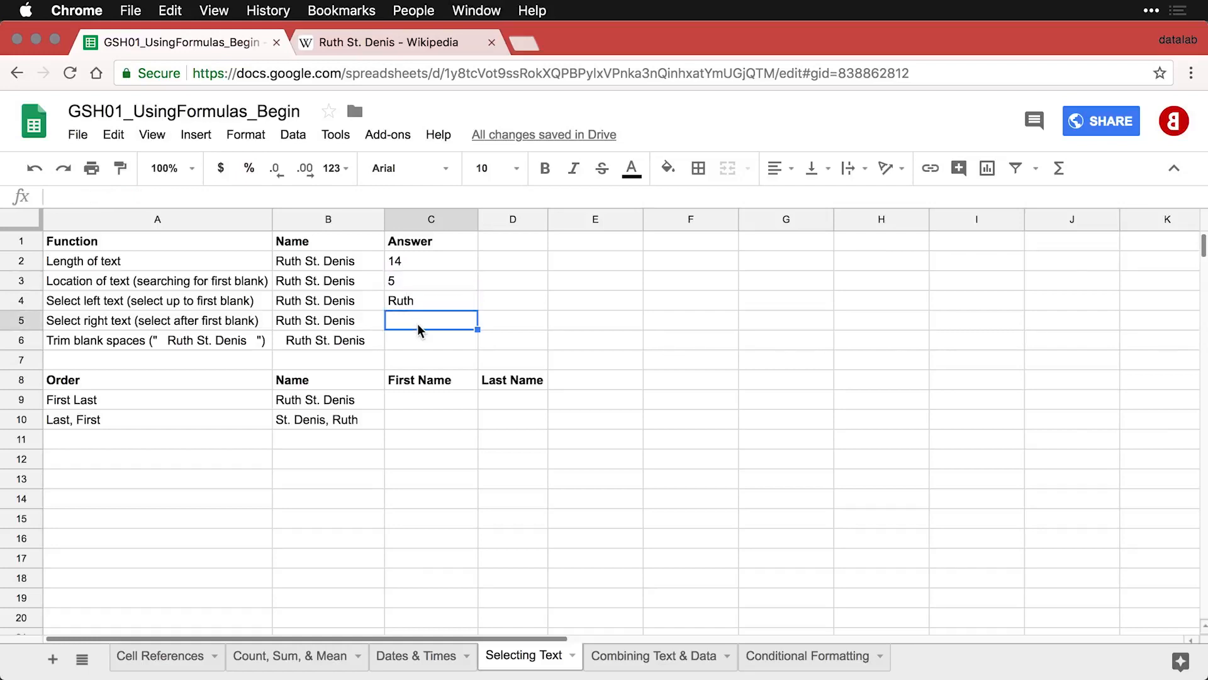
text(=RIGHT(B5,9))
double_click(417, 324)
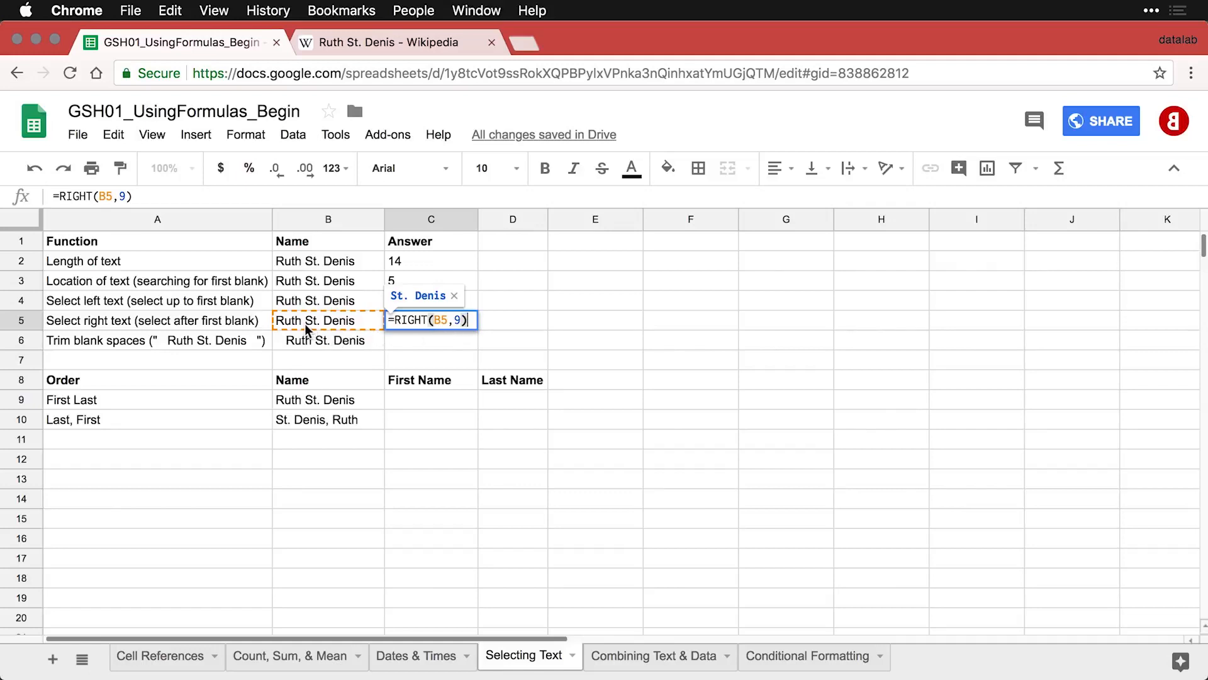
key(Return)
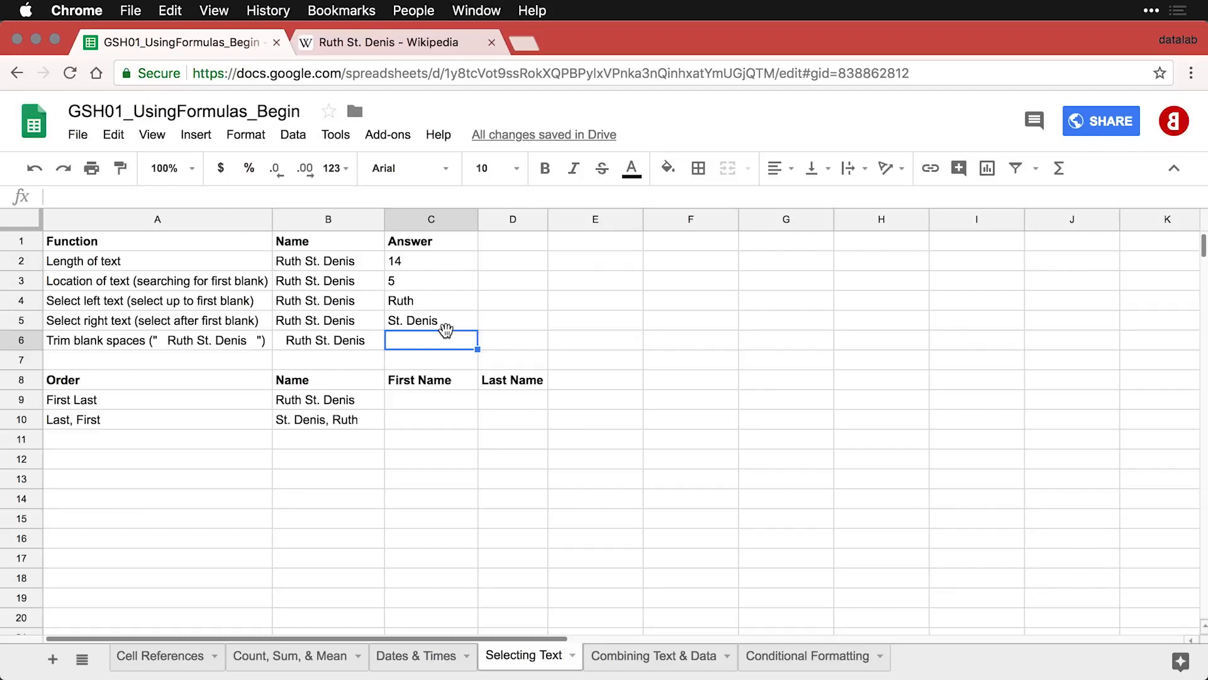
Step: Inspect the padded name in B6, and remove its blank spaces with =TRIM(B6) in C6
click(334, 340)
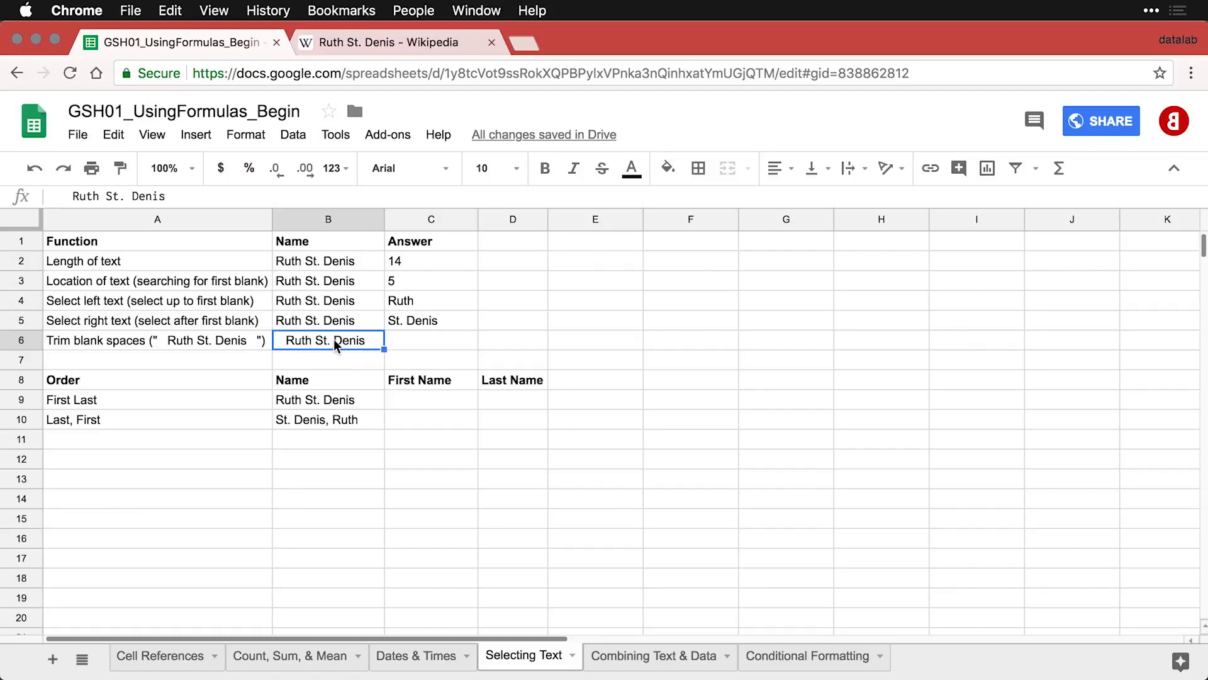
click(73, 197)
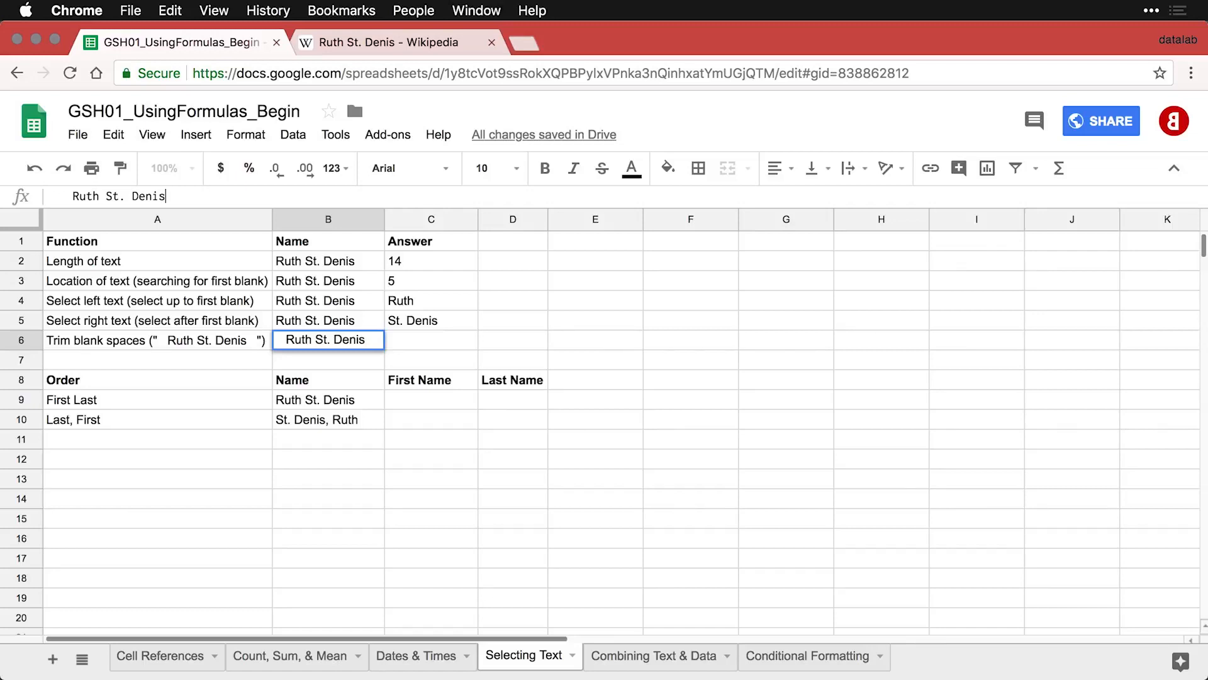
click(406, 339)
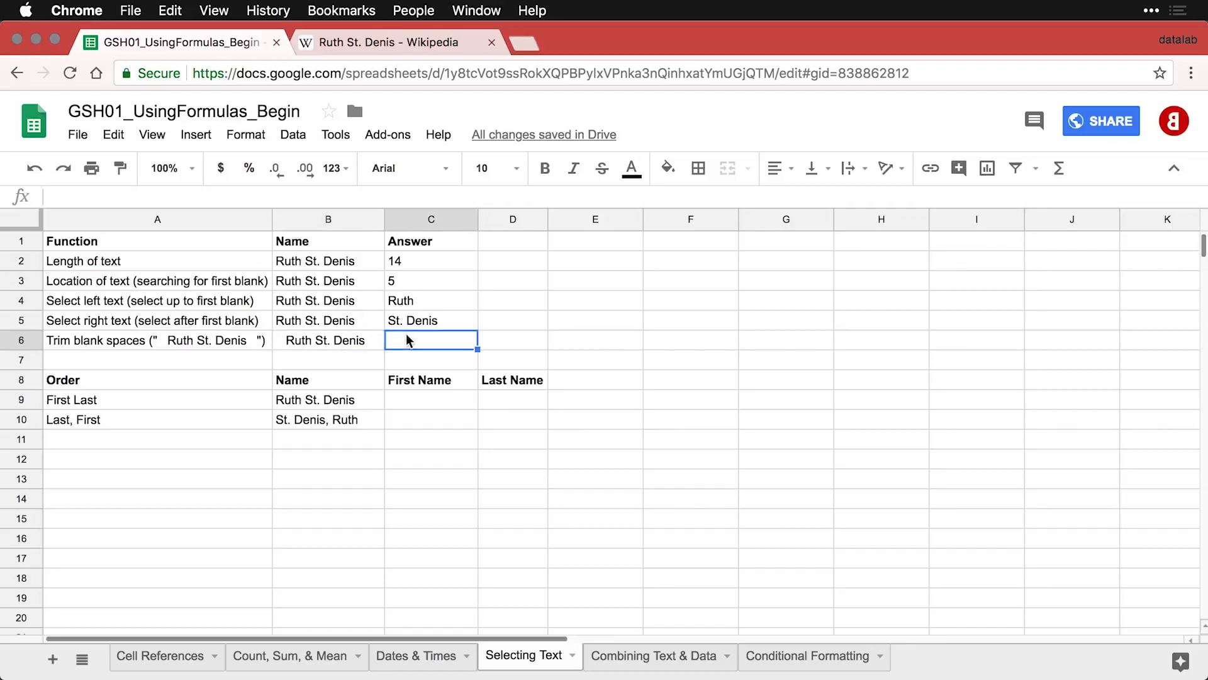
text(=TRIM(B6))
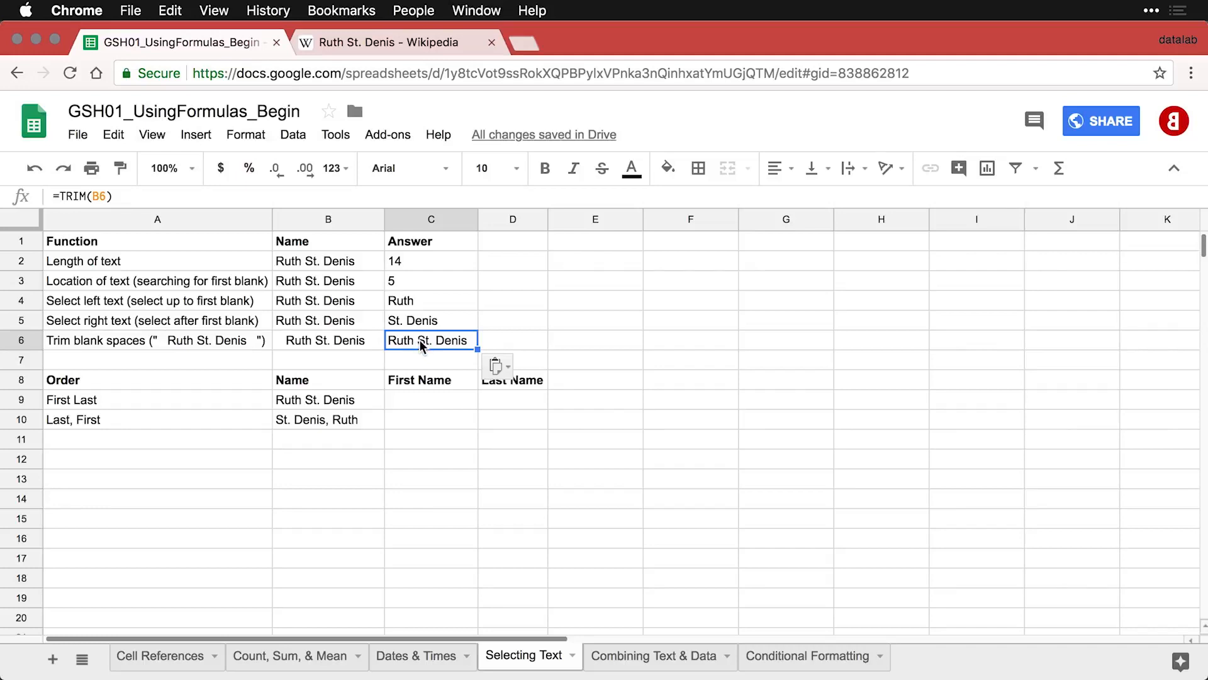
double_click(420, 339)
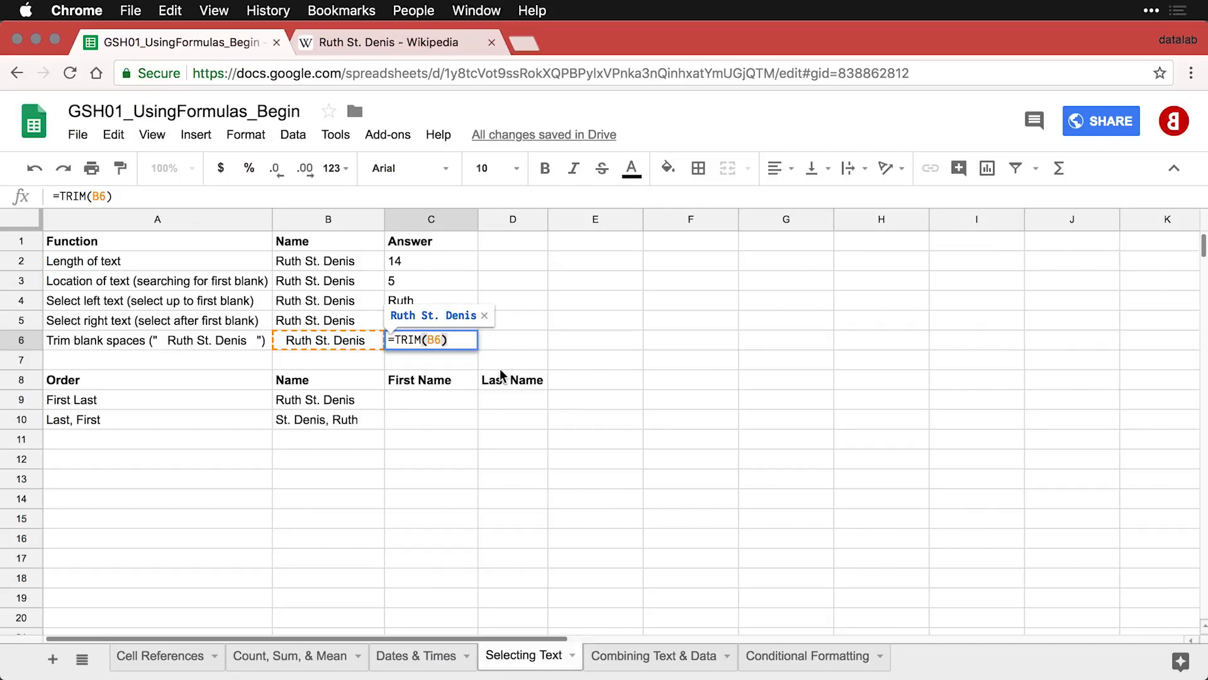
key(Return)
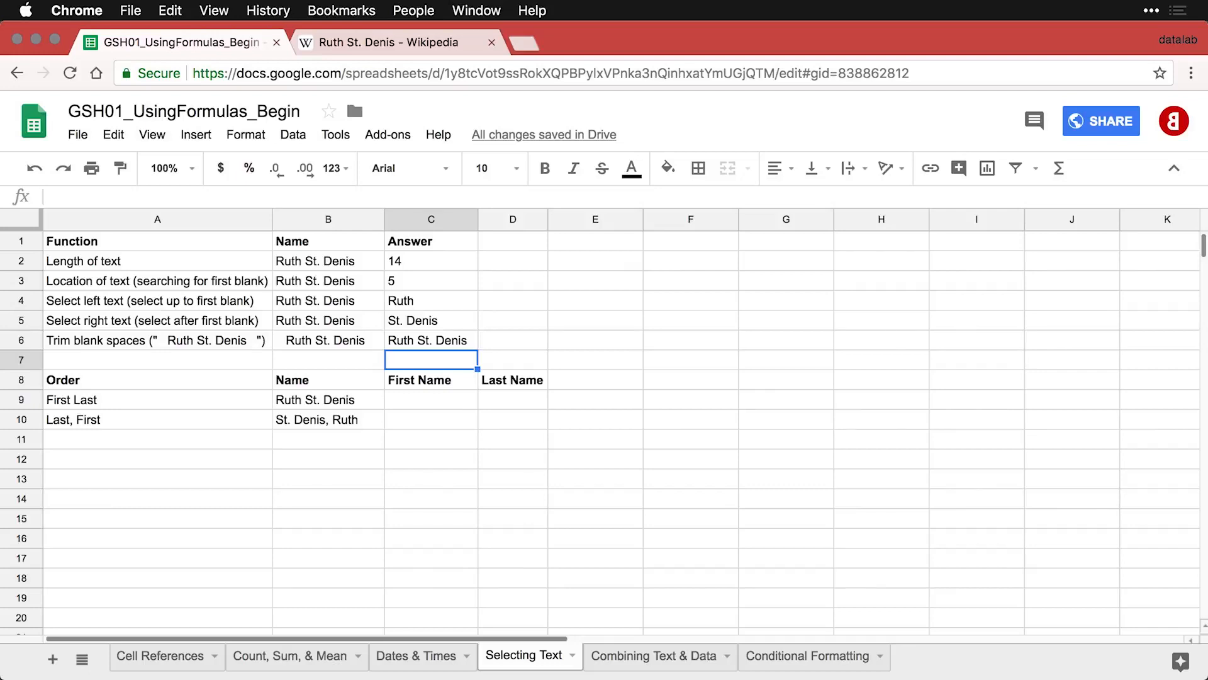
Step: Extract the first name in C9 with =TRIM(LEFT(B9, FIND(" ", B9))), and review the combined formula
click(442, 399)
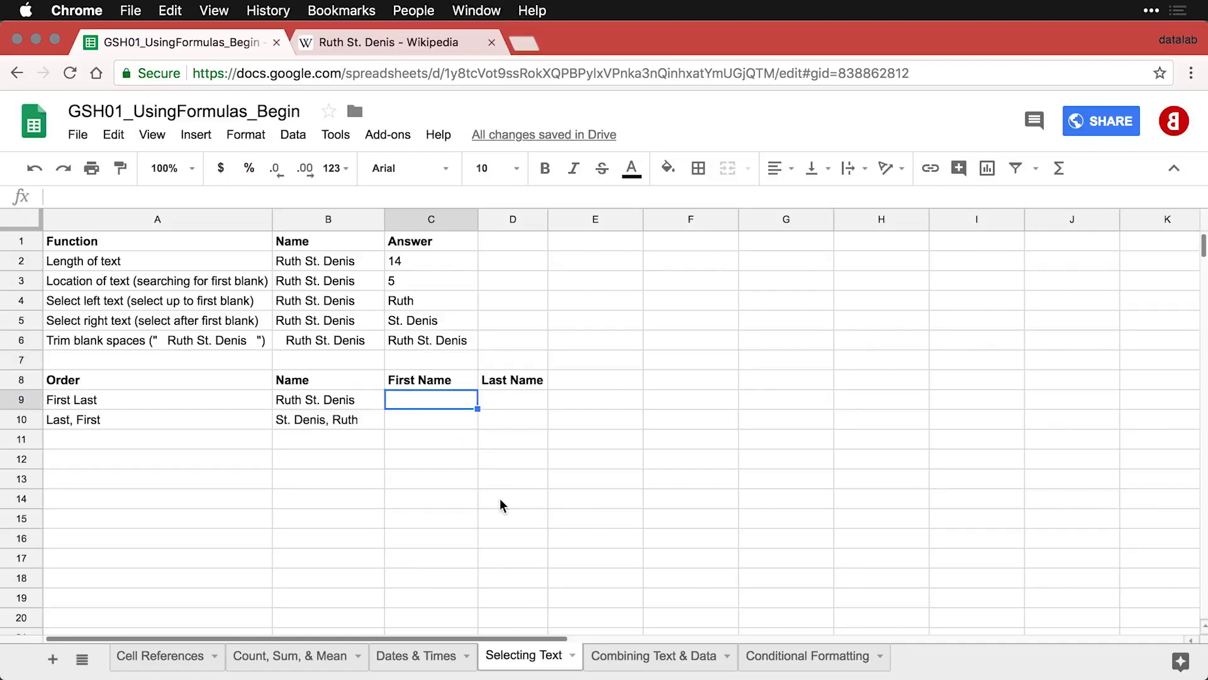
click(344, 405)
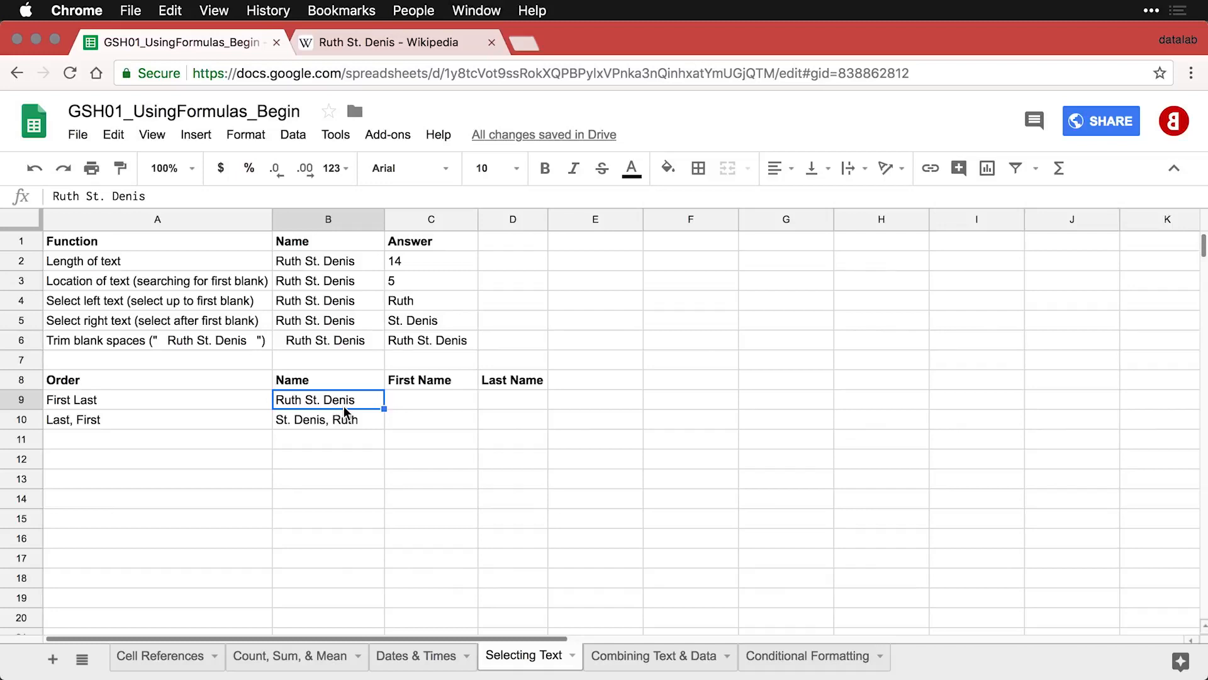
key(Tab)
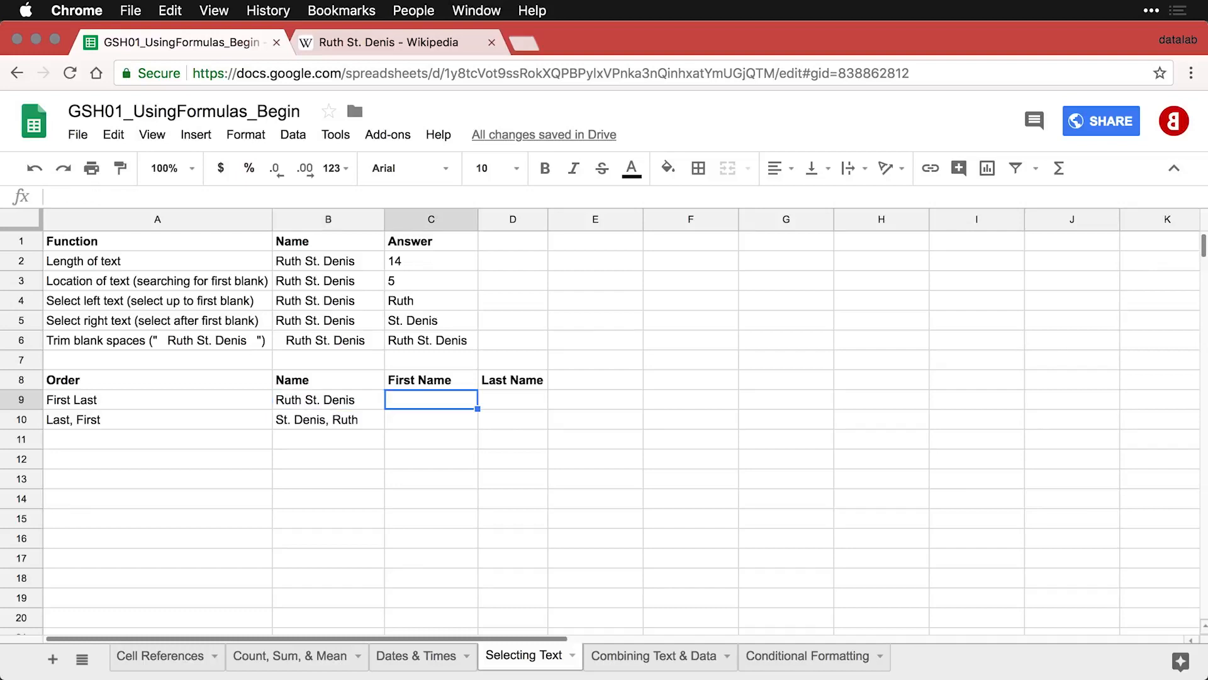
text(=TRIM(LEFT(B9, FIND(" ", B9))))
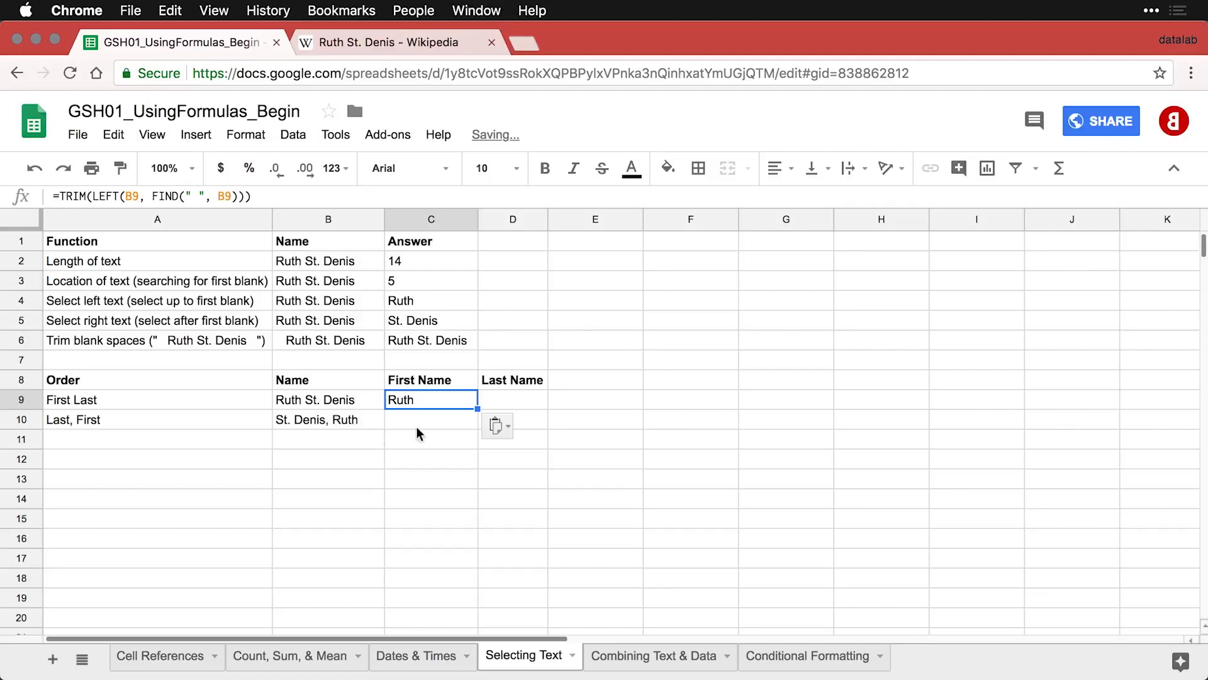
double_click(456, 404)
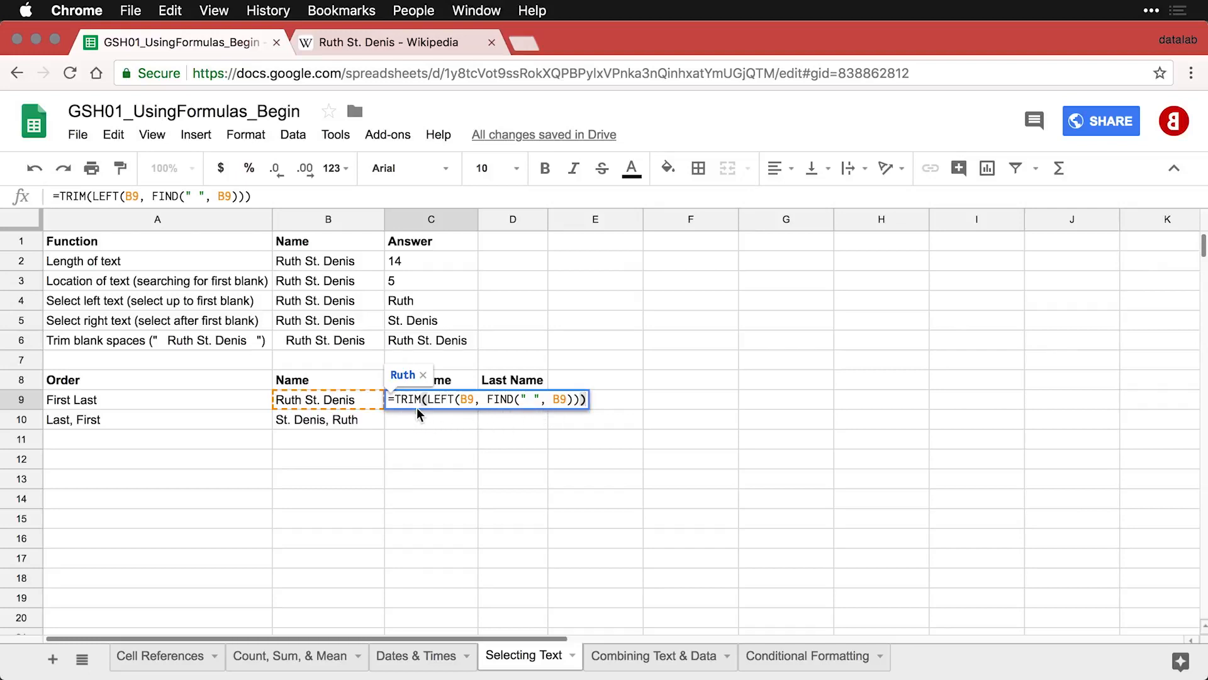
key(Return)
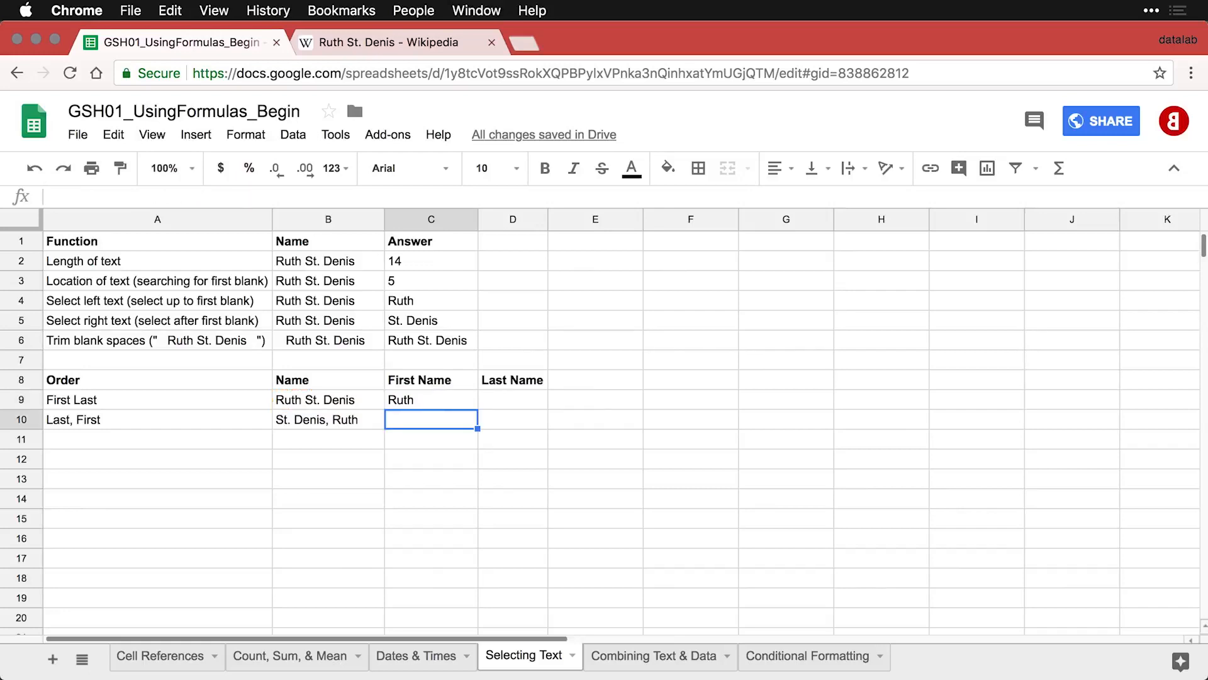
Step: Extract the last name in D9 with =TRIM(RIGHT(B9, LEN(B9)-FIND(" ", B9))), and review the combined formula
click(510, 404)
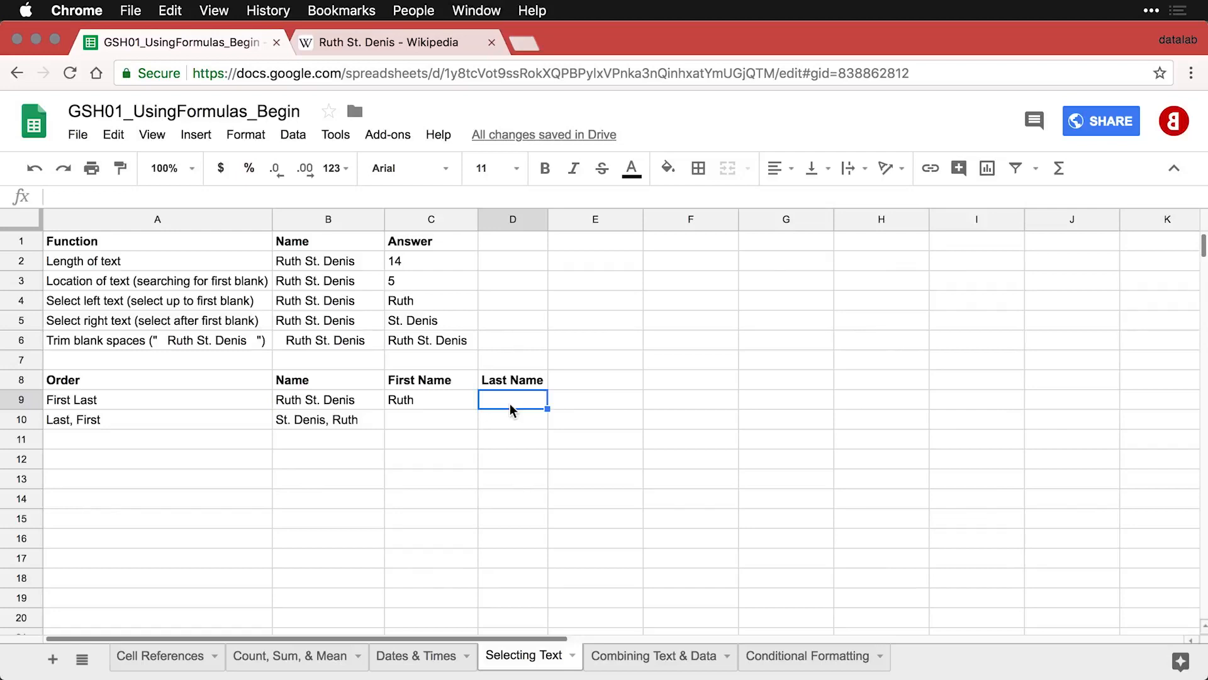
text(=TRIM(RIGHT(B9, LEN(B9)-FIND(" ", B9))))
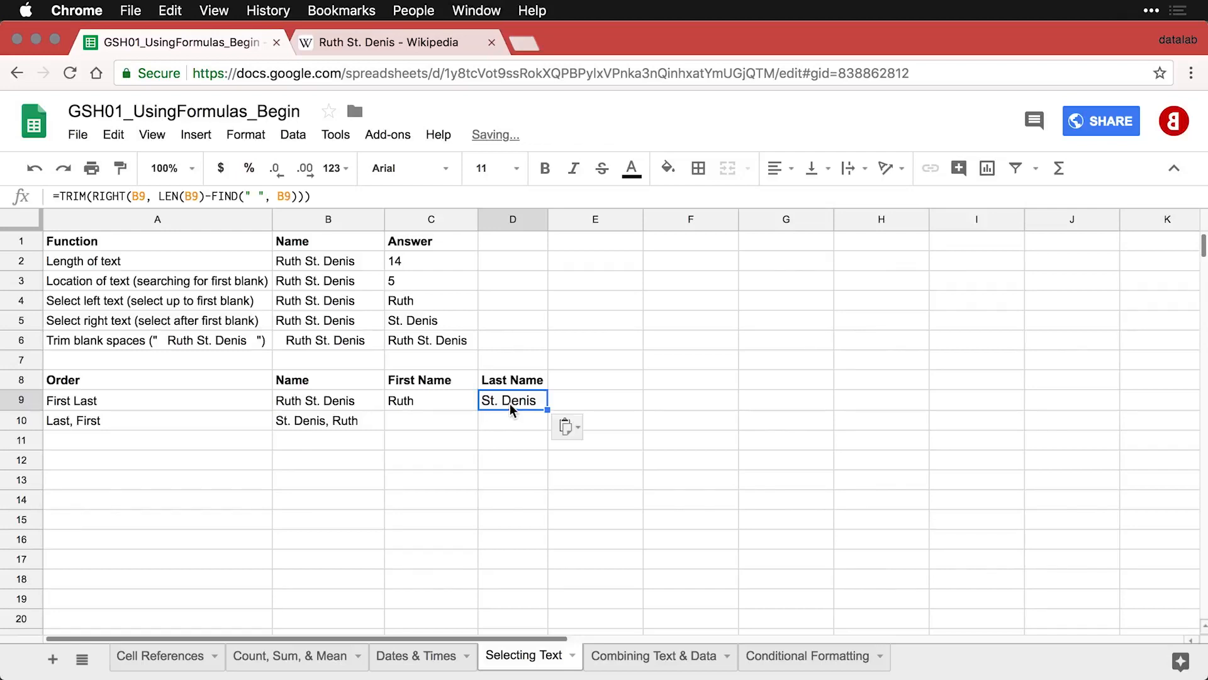
double_click(509, 404)
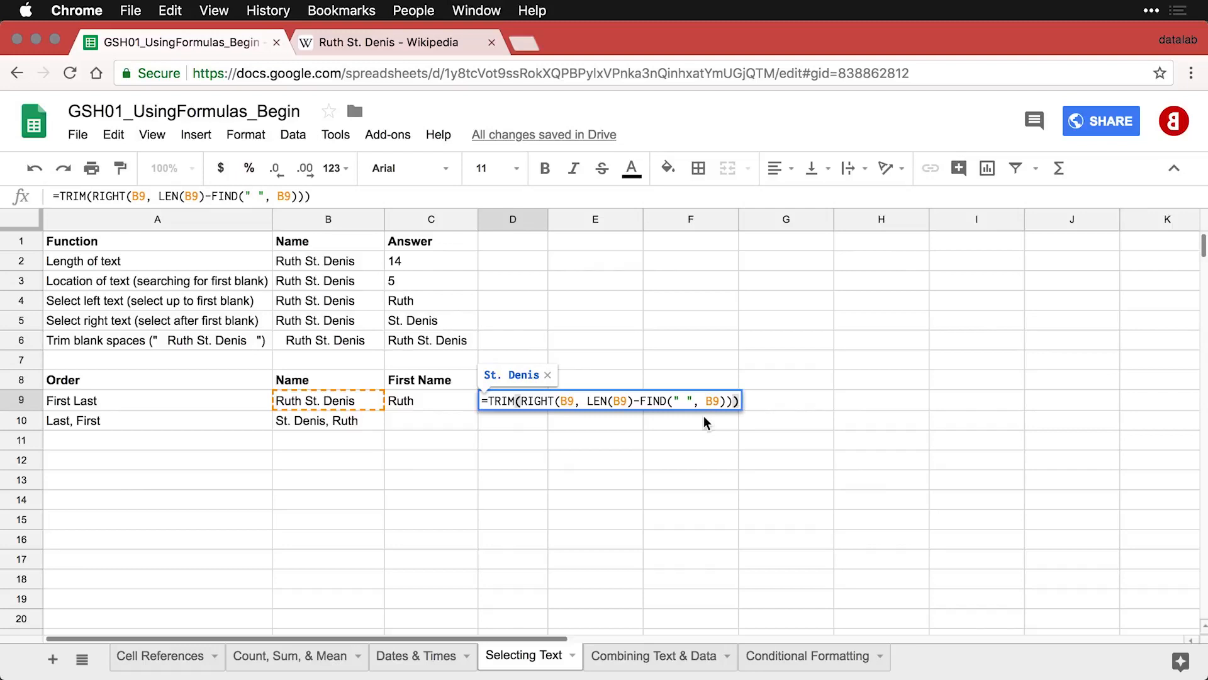
key(Return)
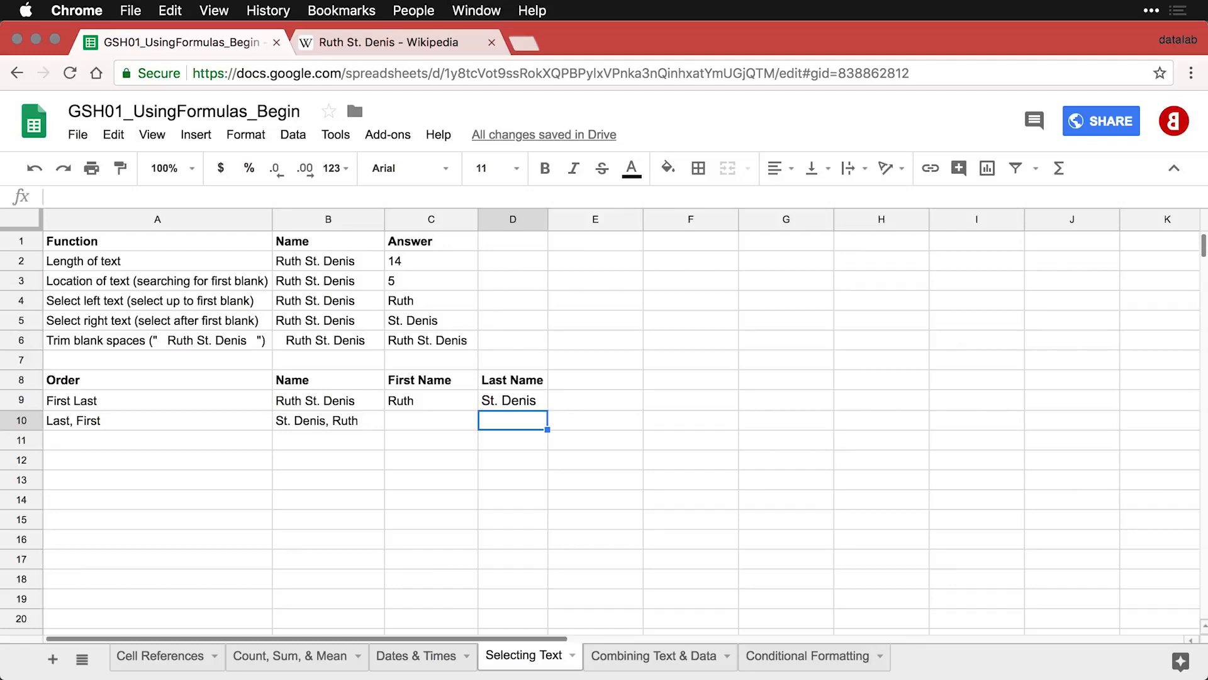
Step: Extract the first name in C10 with =TRIM(RIGHT(B10, LEN(B10)-FIND(",", B10))), and review the combined formula
key(Left)
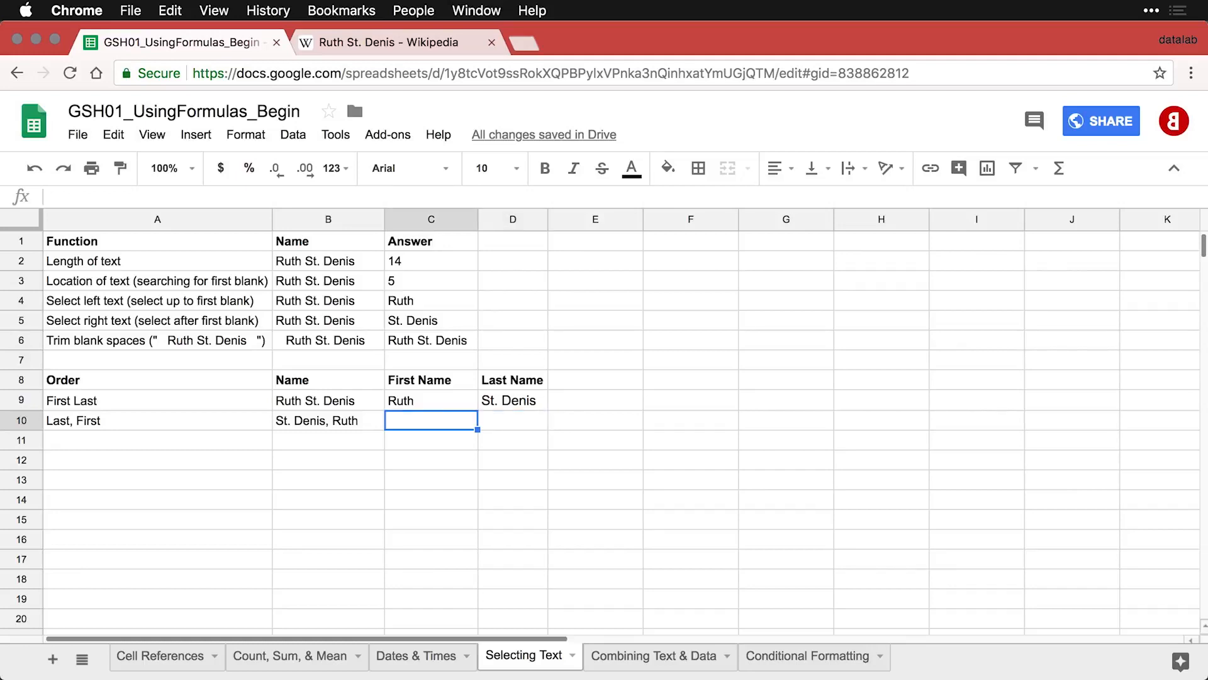
text(=TRIM(RIGHT(B10, LEN(B10)-FIND(",", B10))))
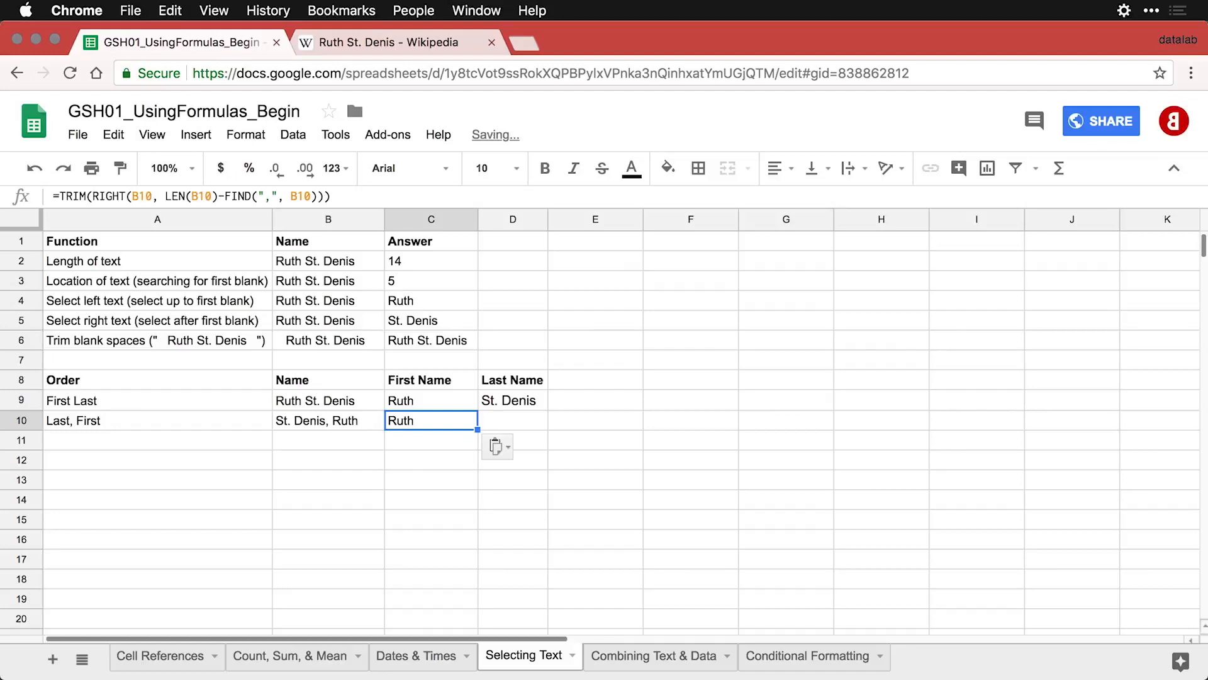
double_click(457, 424)
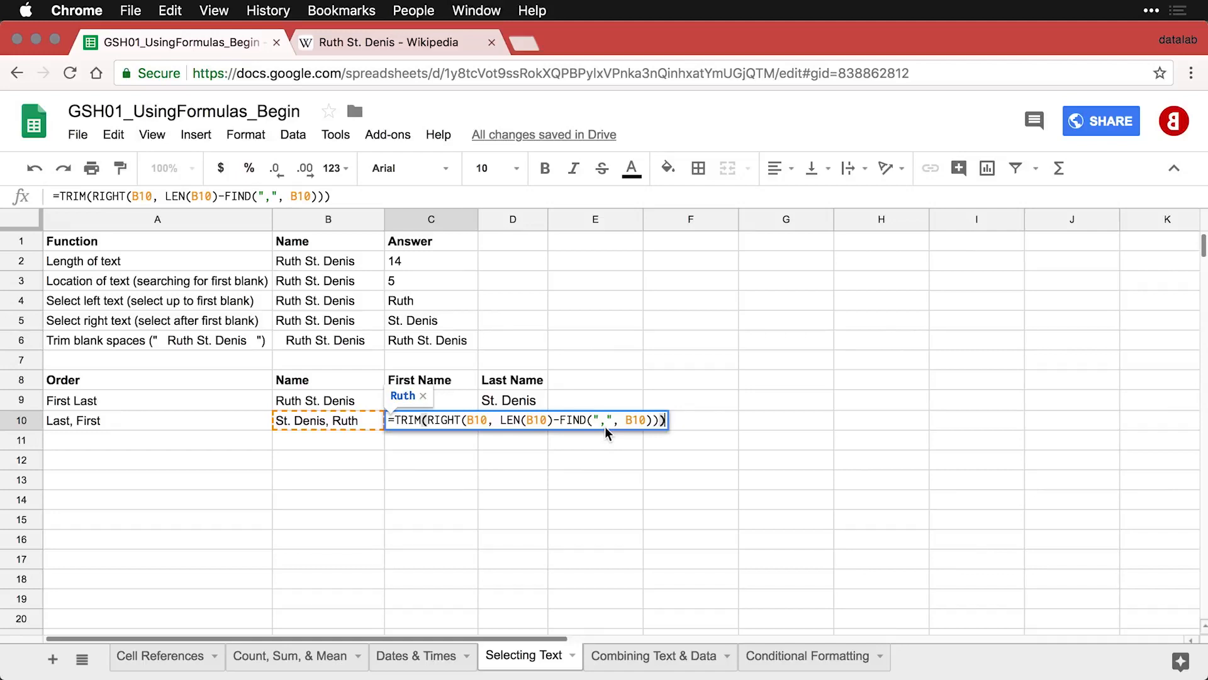
key(Return)
Step: Extract the last name in D10 with =TRIM(LEFT(B10, FIND(",", B10)-1)), and review the combined formula
key(Up)
key(Right)
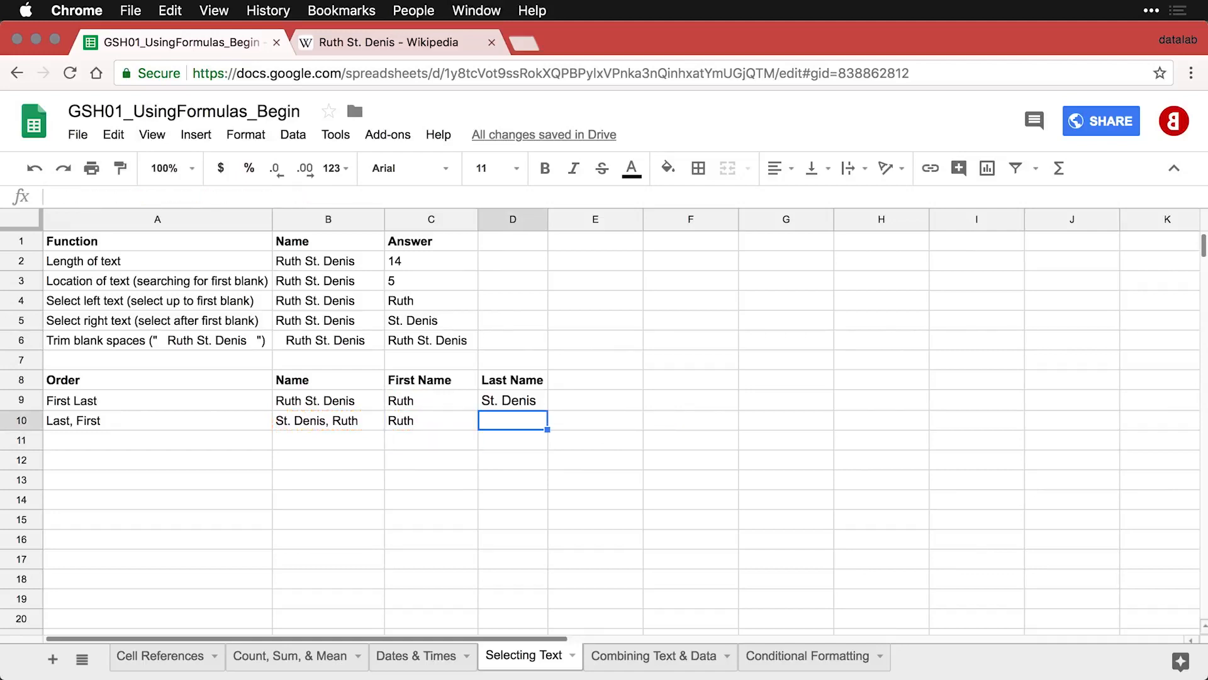
text(=TRIM(LEFT(B10, FIND(",", B10)-1)))
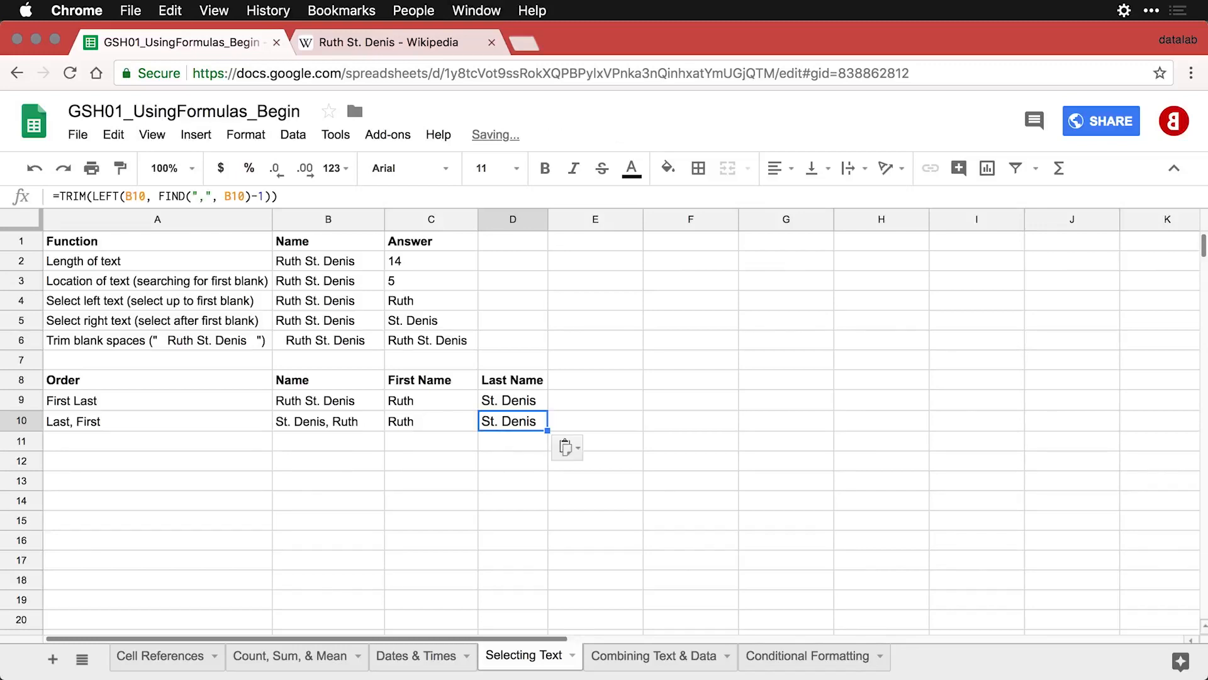
key(Return)
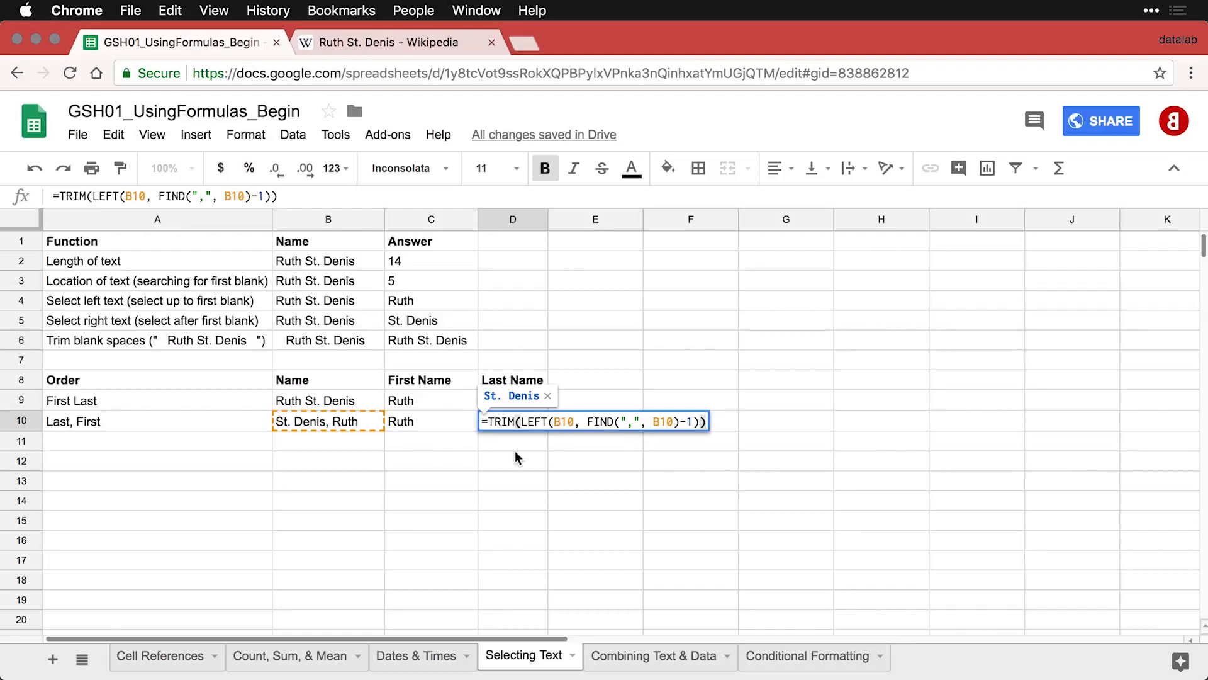
key(Return)
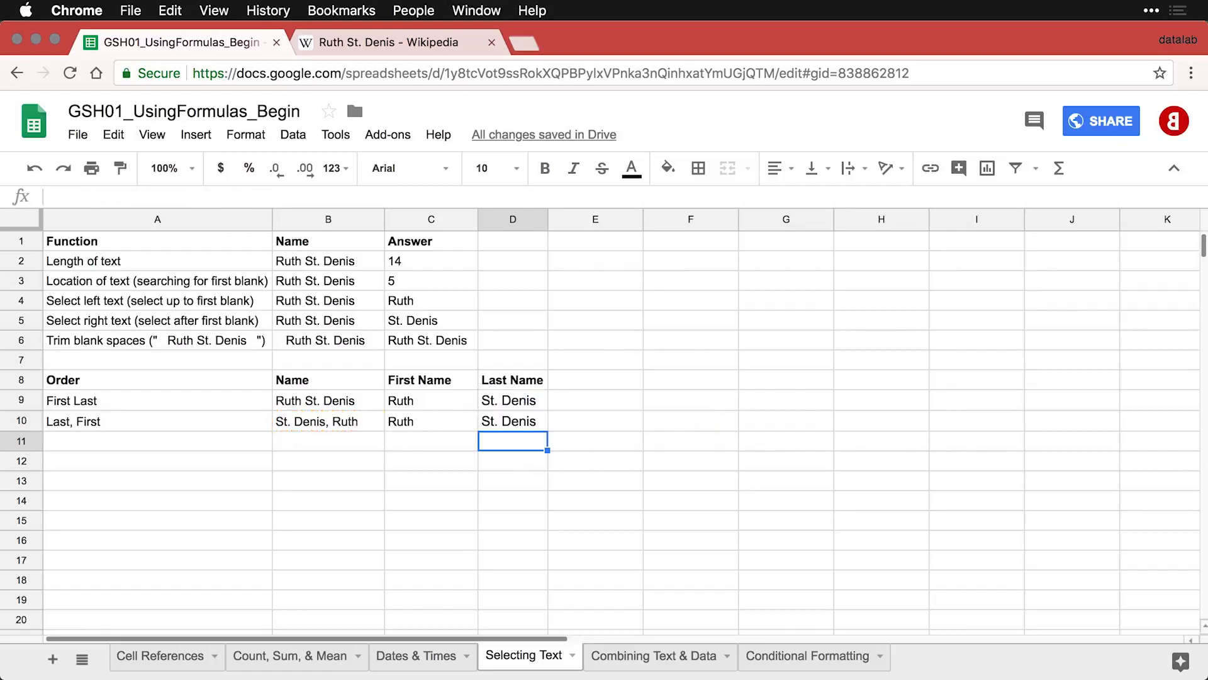
Step: Display the formulas instead of their results throughout the Selecting Text sheet
key(Up)
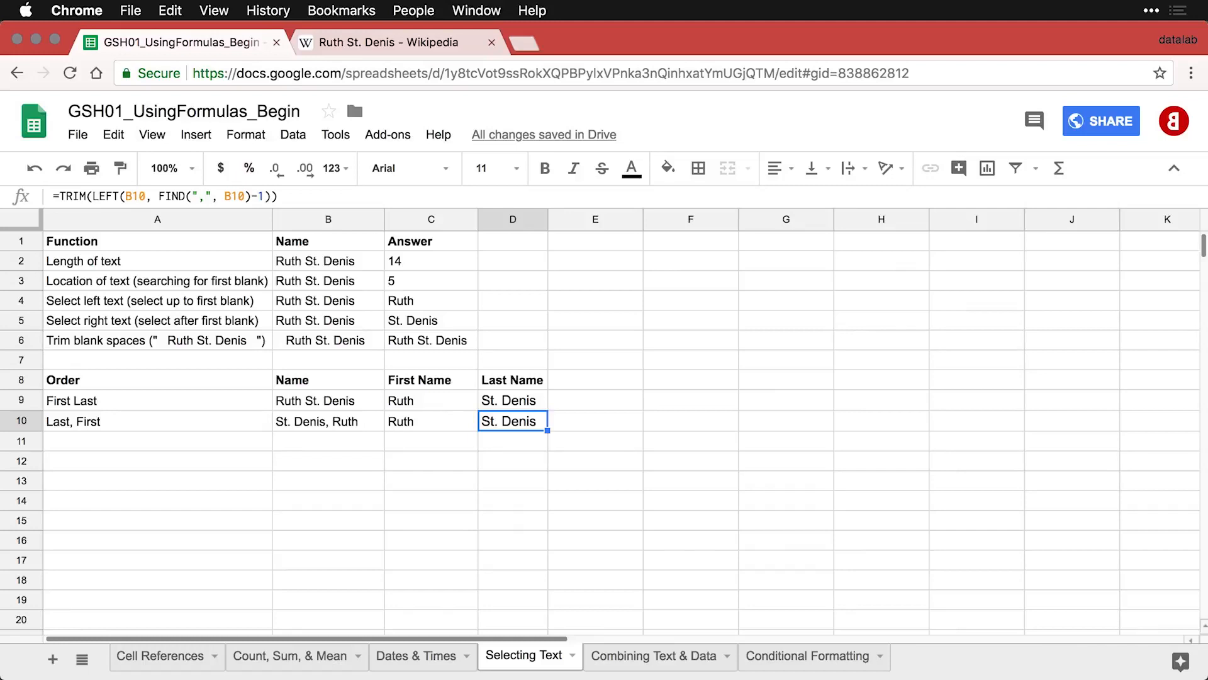
key(ctrl+grave)
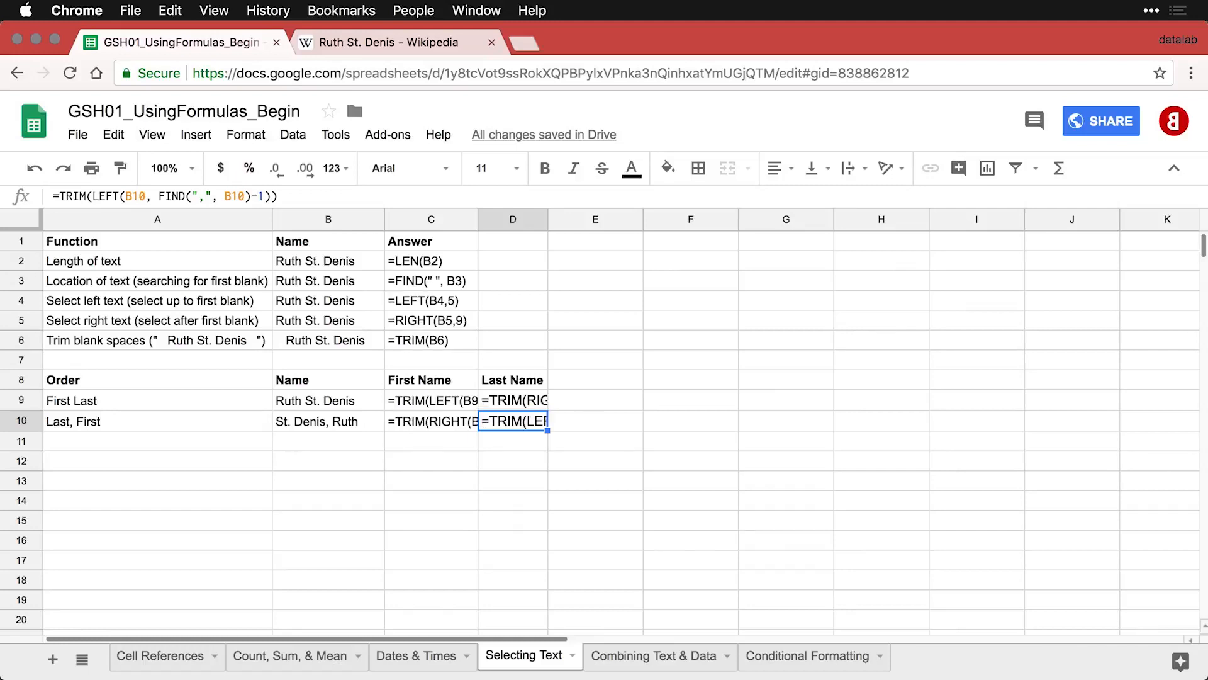